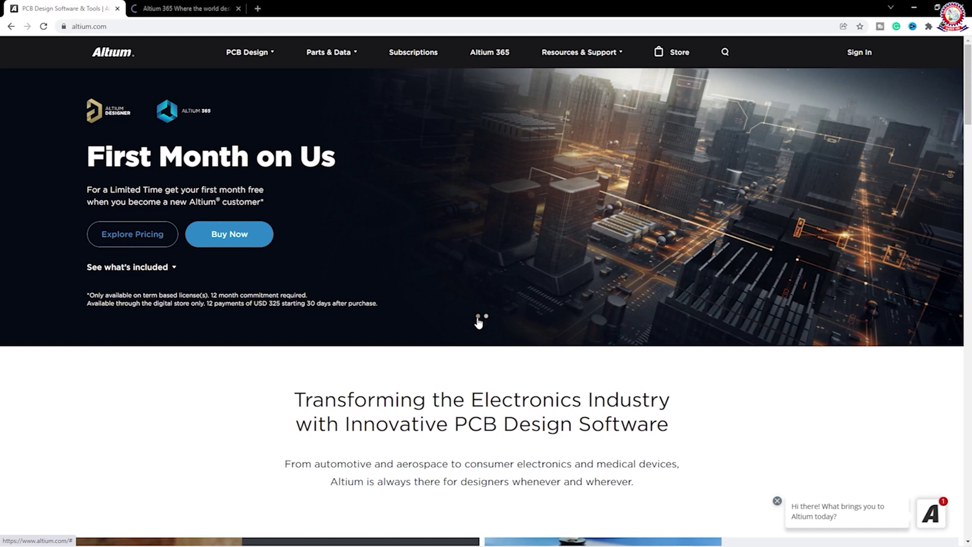
Look through the Altium homepage's customer stories, partner logos and Altium Designer subscription offers.
{"action": "scroll", "coordinate": [478, 322], "scroll_direction": "down", "scroll_amount": 3}
{"action": "scroll", "coordinate": [605, 340], "scroll_direction": "down", "scroll_amount": 3}
{"action": "left_click_drag", "start_coordinate": [295, 96], "coordinate": [672, 132]}
{"action": "scroll", "coordinate": [672, 136], "scroll_direction": "down", "scroll_amount": 3}
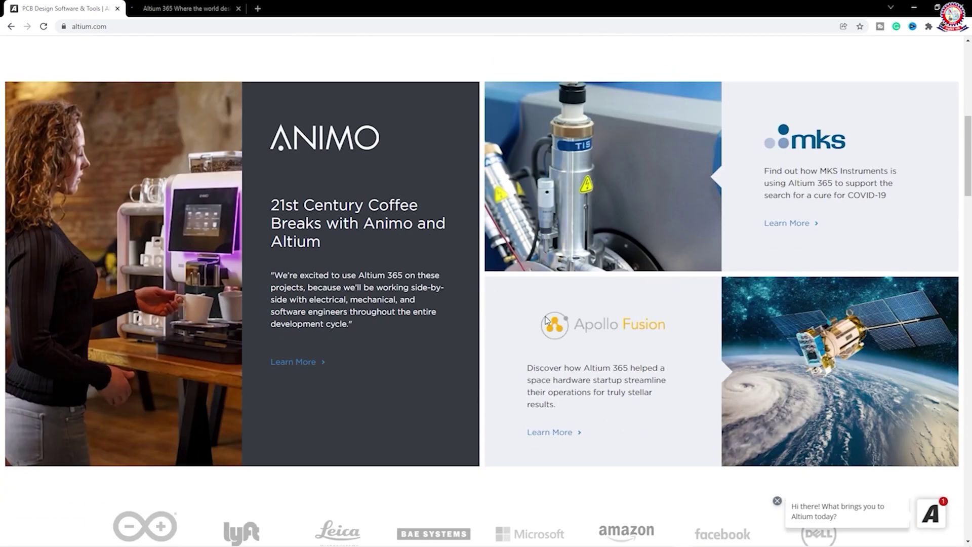
{"action": "scroll", "coordinate": [483, 343], "scroll_direction": "down", "scroll_amount": 4}
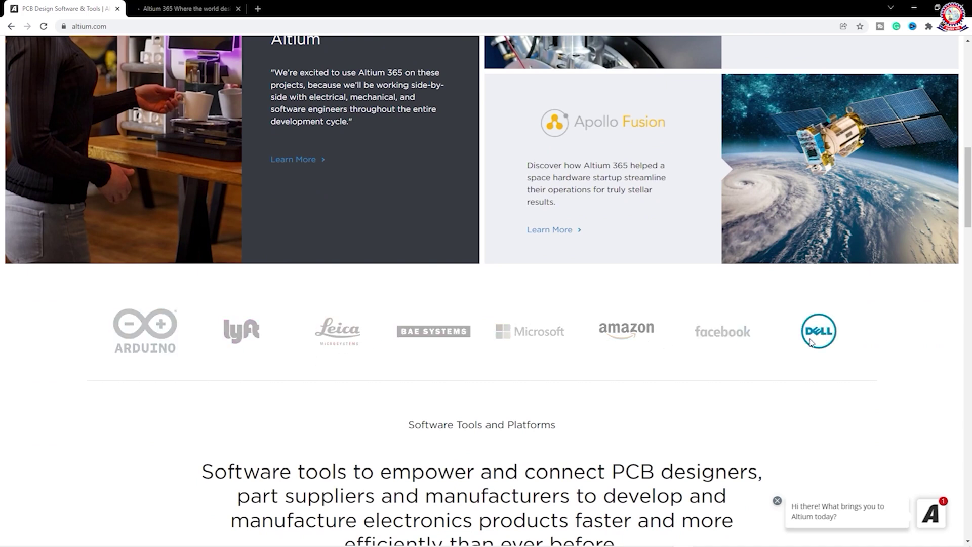
{"action": "scroll", "coordinate": [180, 330], "scroll_direction": "down", "scroll_amount": 10}
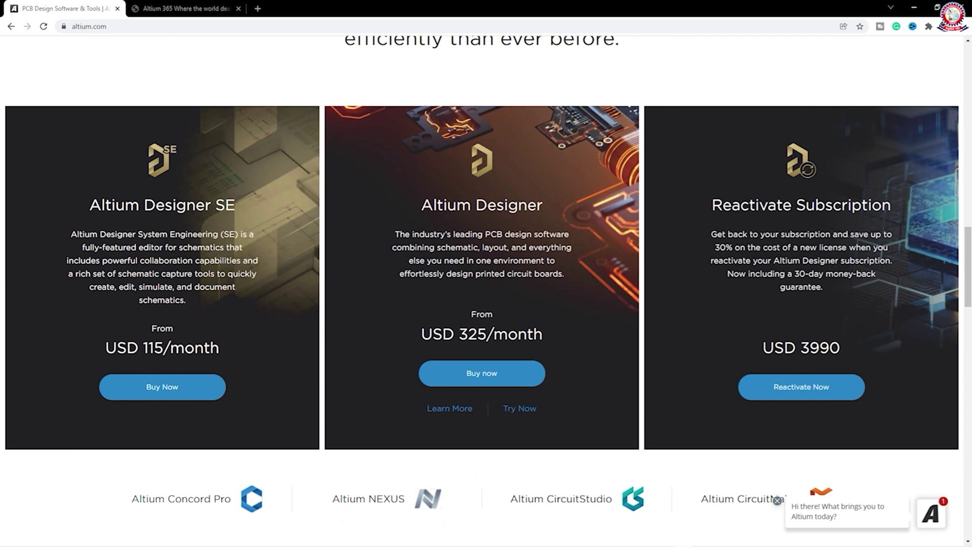
{"action": "scroll", "coordinate": [260, 392], "scroll_direction": "down", "scroll_amount": 8}
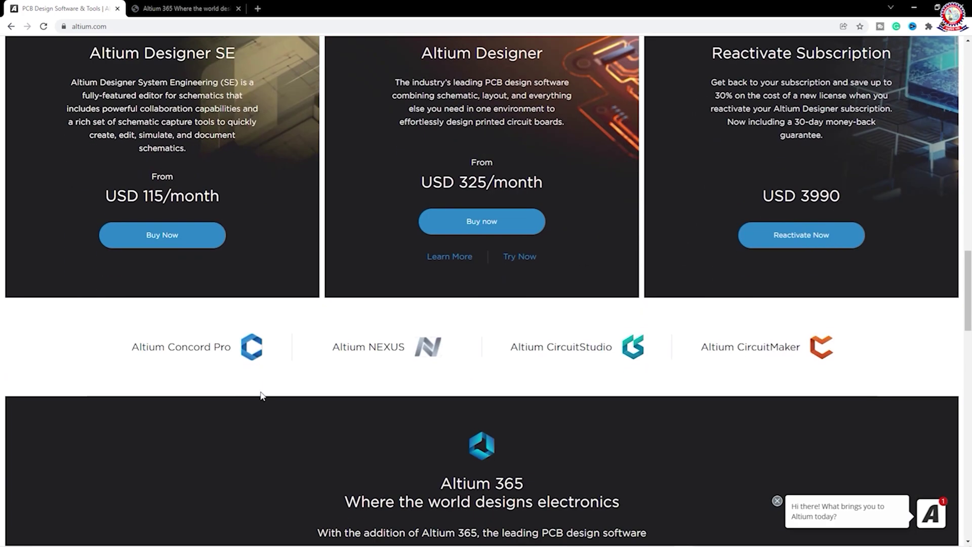
Examine the homepage's Altium 365 section and the embedded schematic viewer for sharing PCB designs online.
{"action": "scroll", "coordinate": [261, 395], "scroll_direction": "down", "scroll_amount": 2}
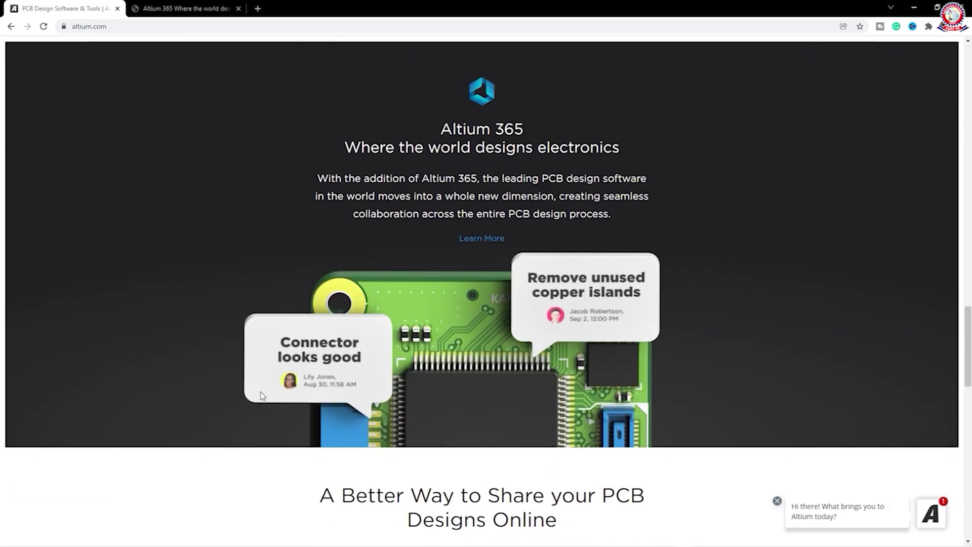
{"action": "scroll", "coordinate": [262, 395], "scroll_direction": "down", "scroll_amount": 1}
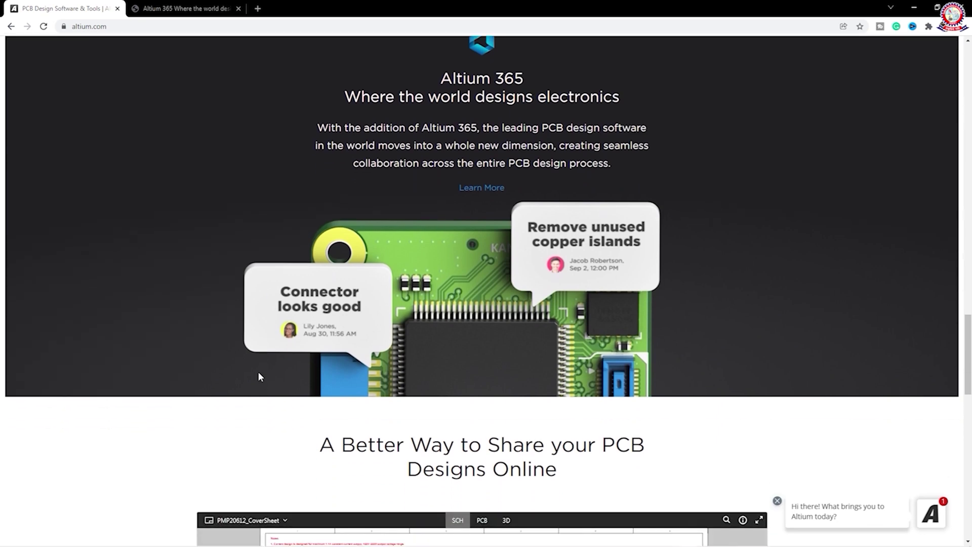
{"action": "scroll", "coordinate": [385, 156], "scroll_direction": "up", "scroll_amount": 1}
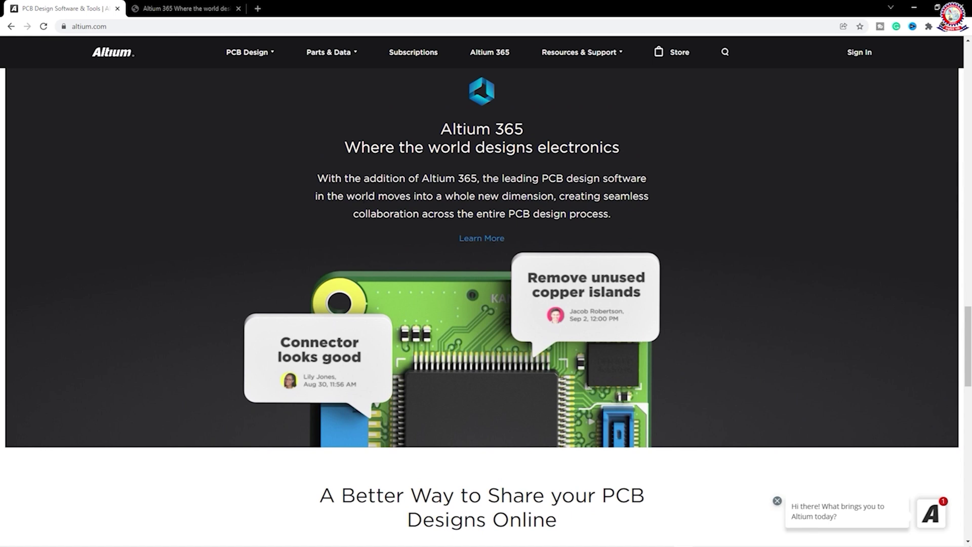
{"action": "scroll", "coordinate": [363, 201], "scroll_direction": "down", "scroll_amount": 2}
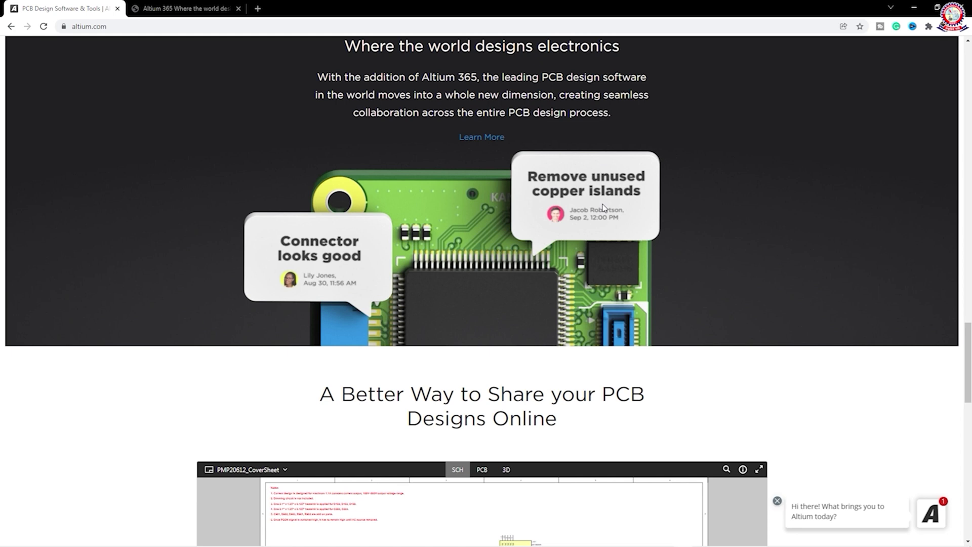
{"action": "scroll", "coordinate": [604, 207], "scroll_direction": "down", "scroll_amount": 1}
{"action": "scroll", "coordinate": [602, 208], "scroll_direction": "down", "scroll_amount": 1}
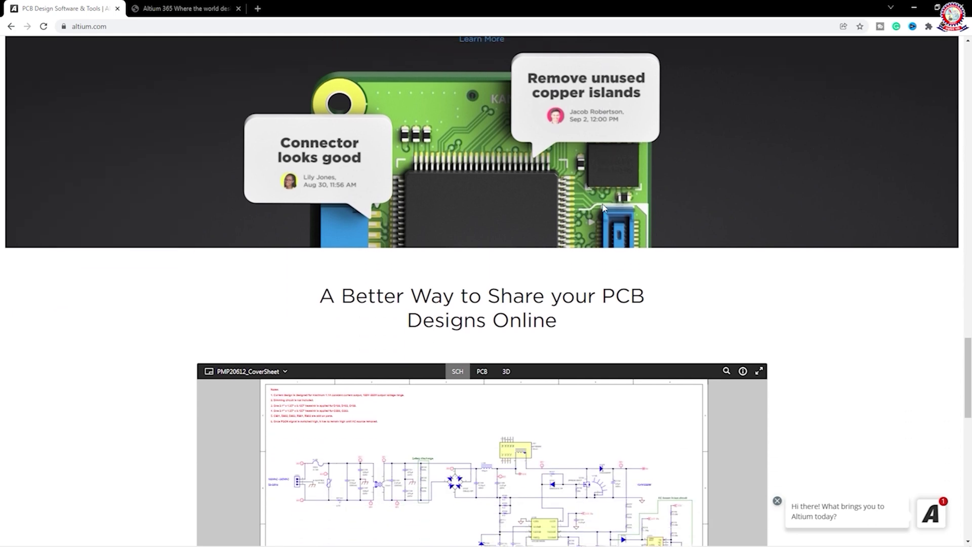
{"action": "key", "text": "ctrl+Tab"}
{"action": "scroll", "coordinate": [969, 71], "scroll_direction": "down", "scroll_amount": 2}
{"action": "left_click_drag", "start_coordinate": [968, 71], "coordinate": [965, 458]}
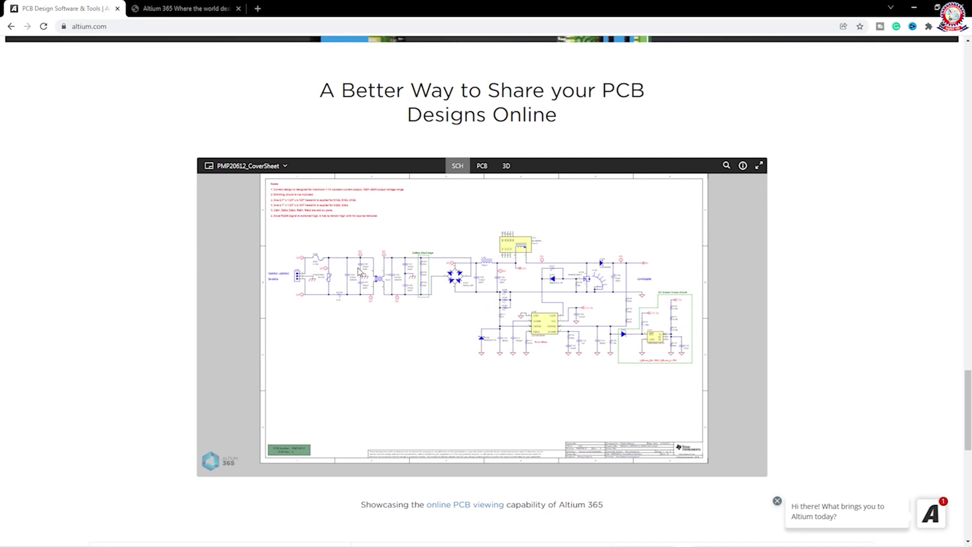
View the sample design's PCB layout and 3D model in the online viewer, rotating the board in 3D.
{"action": "left_click", "coordinate": [482, 166]}
{"action": "scroll", "coordinate": [483, 285], "scroll_direction": "up", "scroll_amount": 3}
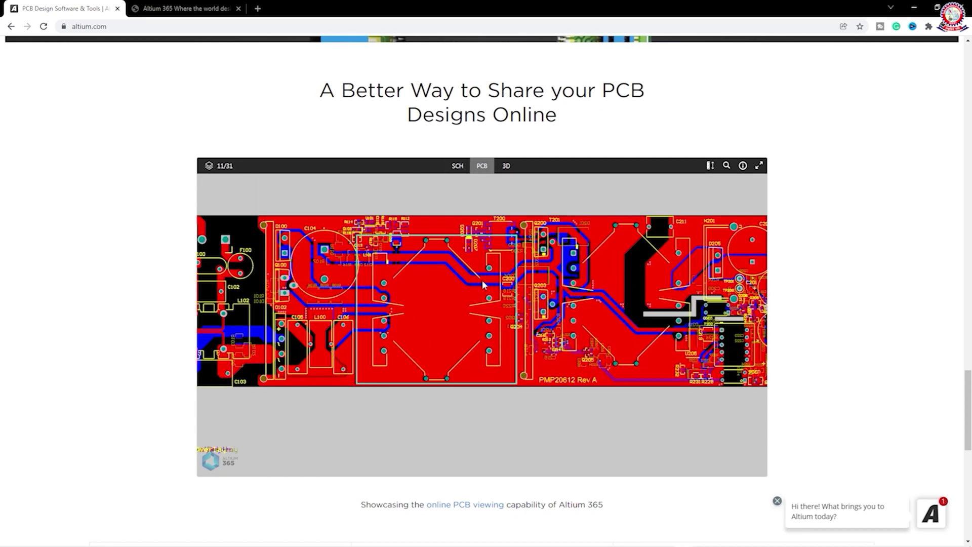
{"action": "scroll", "coordinate": [484, 285], "scroll_direction": "down", "scroll_amount": 4}
{"action": "left_click", "coordinate": [507, 167]}
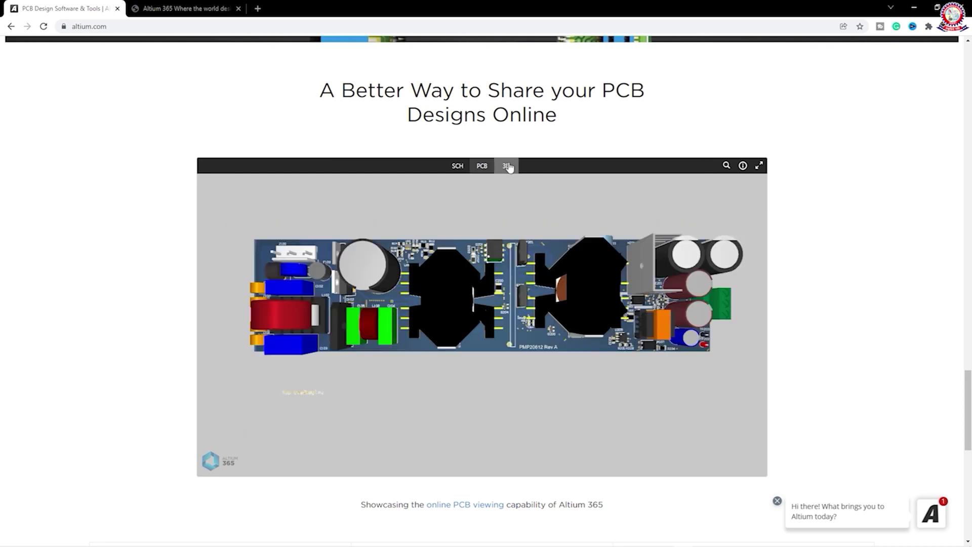
{"action": "left_click_drag", "start_coordinate": [499, 277], "coordinate": [808, 299]}
Look over the viewer's feature descriptions and the page's footer links, and bring up the Altium 365 page.
{"action": "scroll", "coordinate": [808, 299], "scroll_direction": "down", "scroll_amount": 3}
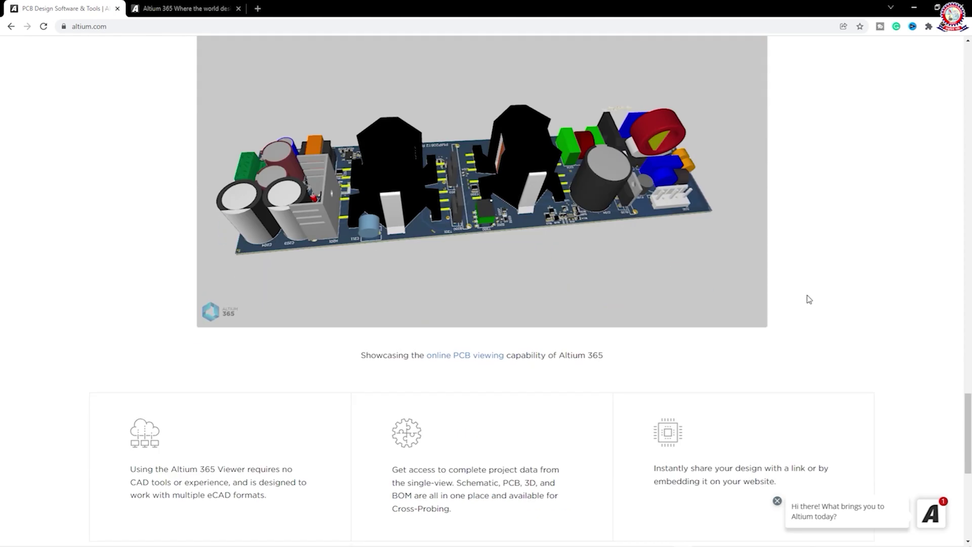
{"action": "scroll", "coordinate": [808, 299], "scroll_direction": "down", "scroll_amount": 8}
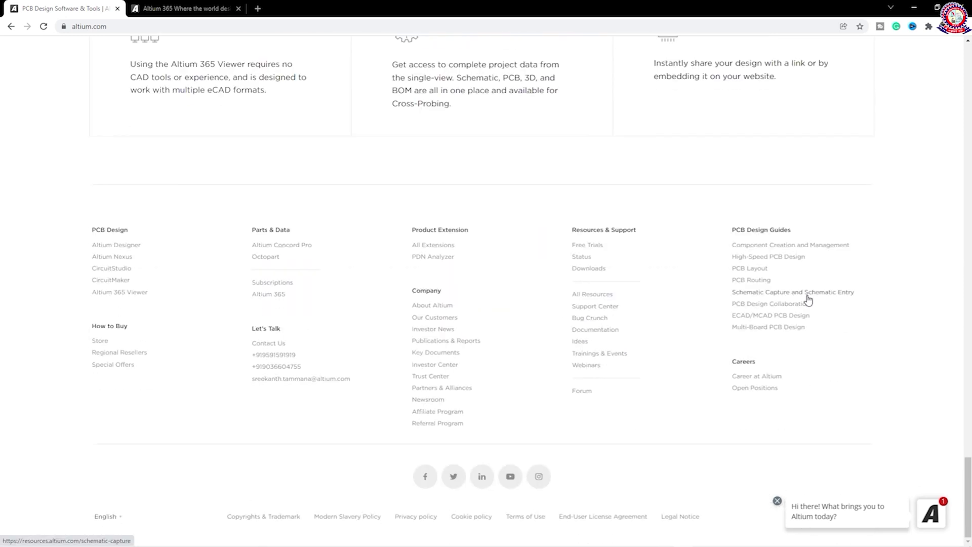
{"action": "scroll", "coordinate": [815, 329], "scroll_direction": "up", "scroll_amount": 10}
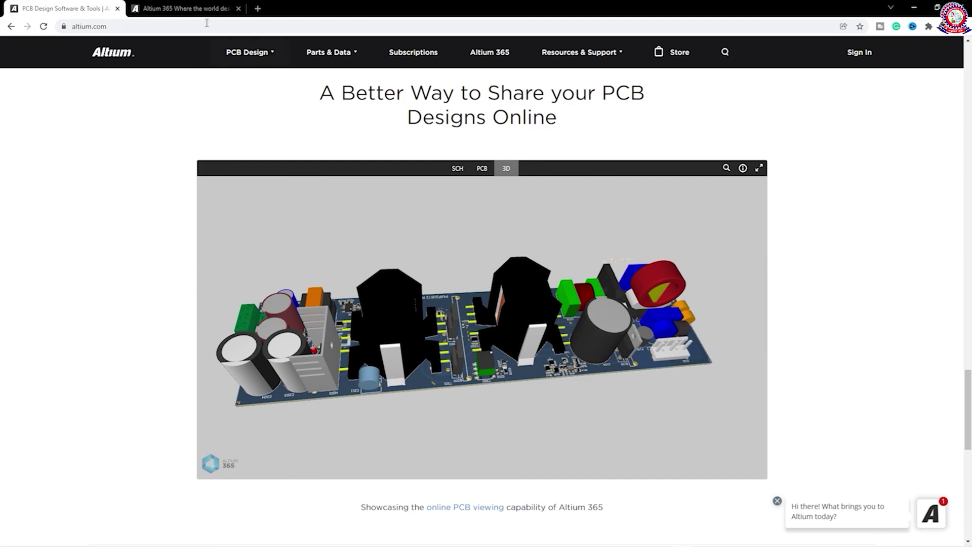
{"action": "left_click", "coordinate": [188, 9]}
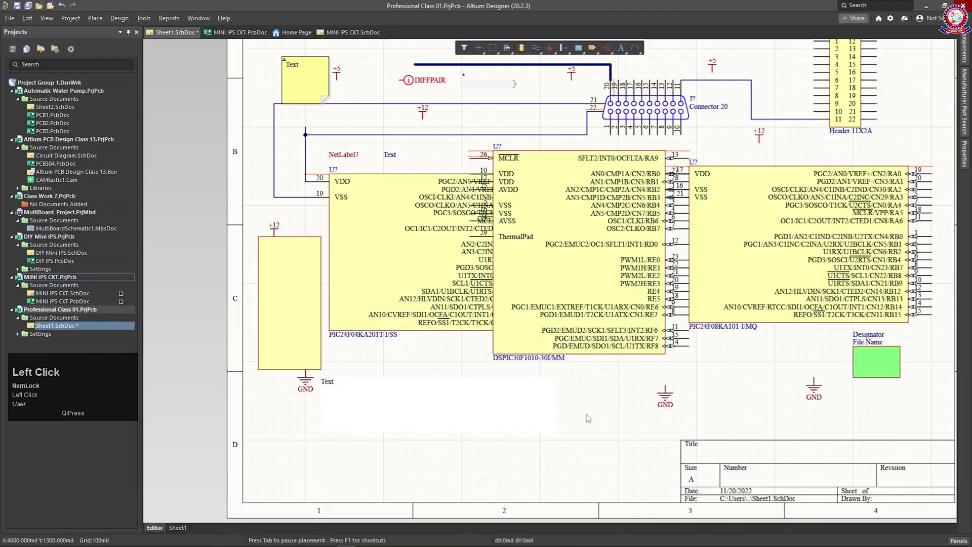
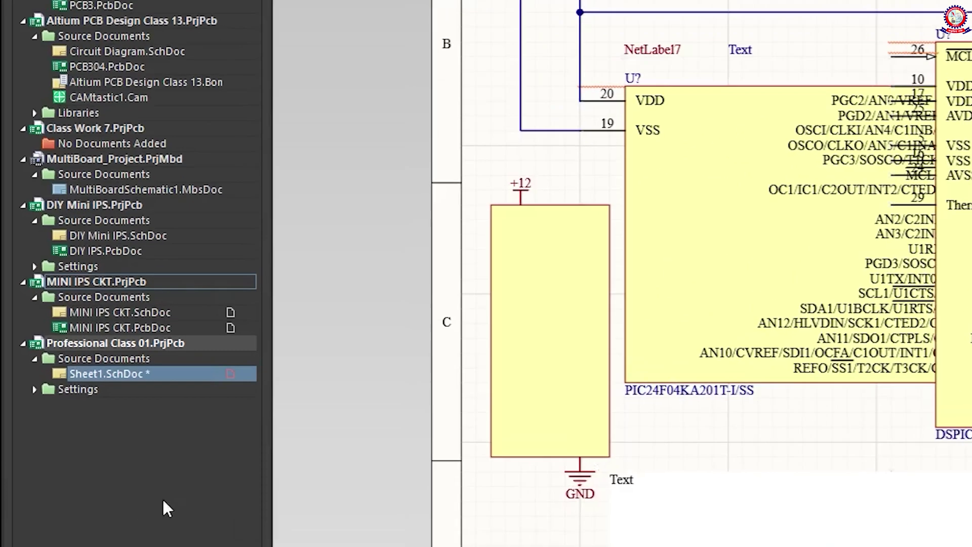
{"action": "left_click", "coordinate": [499, 490]}
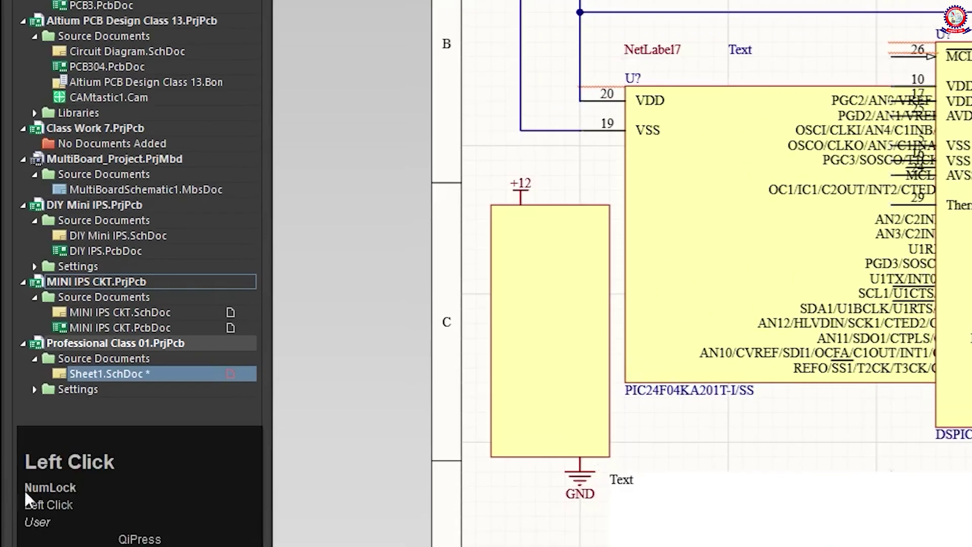
{"action": "right_click", "coordinate": [356, 470]}
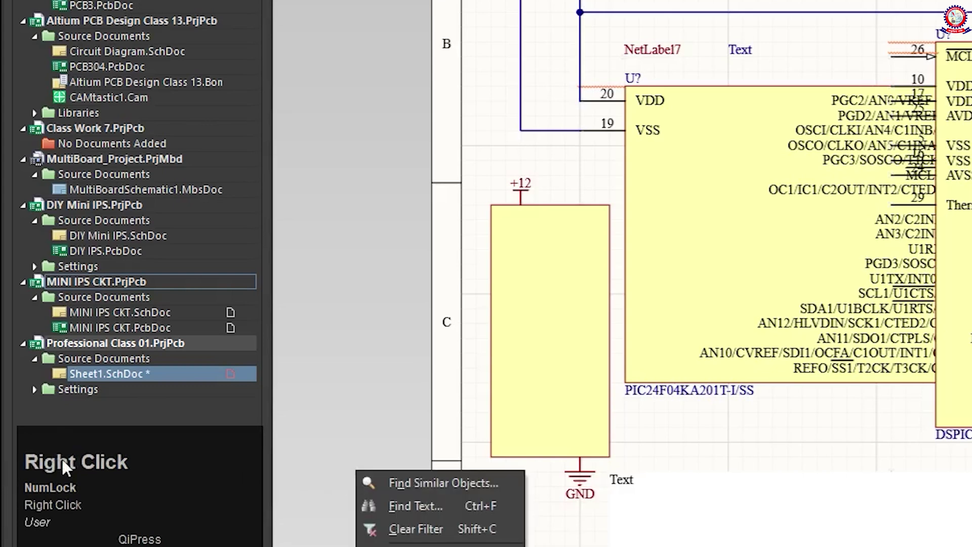
{"action": "left_click", "coordinate": [310, 405]}
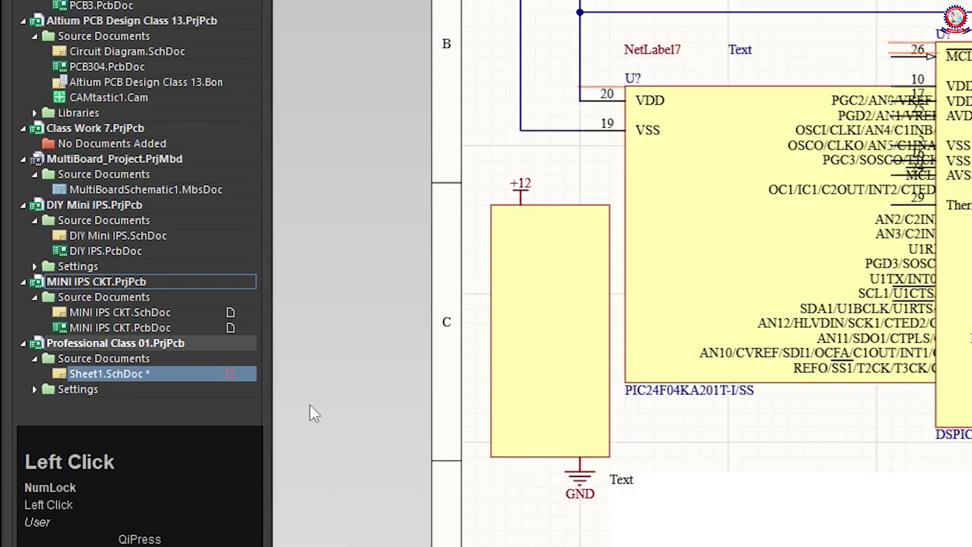
{"action": "middle_click", "coordinate": [329, 440]}
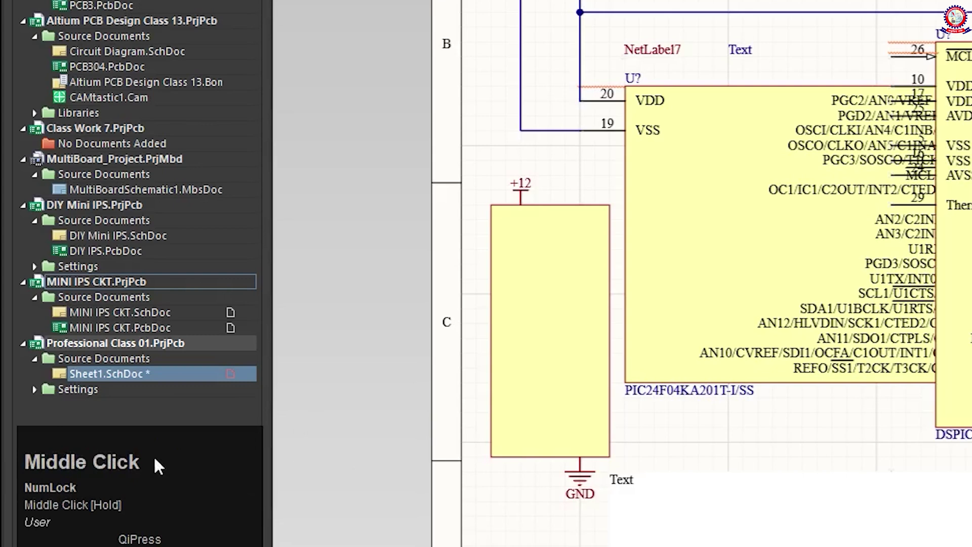
{"action": "scroll", "coordinate": [369, 463], "scroll_direction": "up", "scroll_amount": 1}
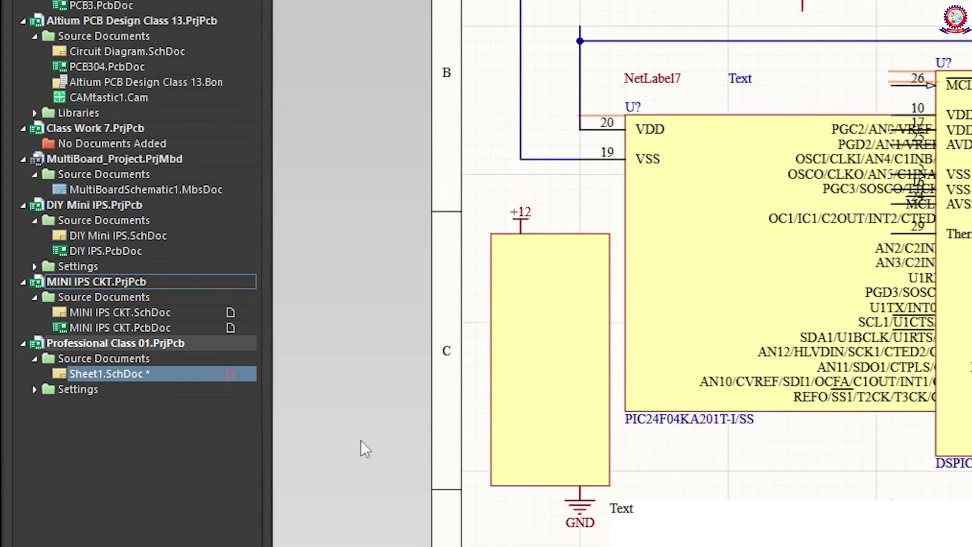
{"action": "scroll", "coordinate": [361, 439], "scroll_direction": "down", "scroll_amount": 1}
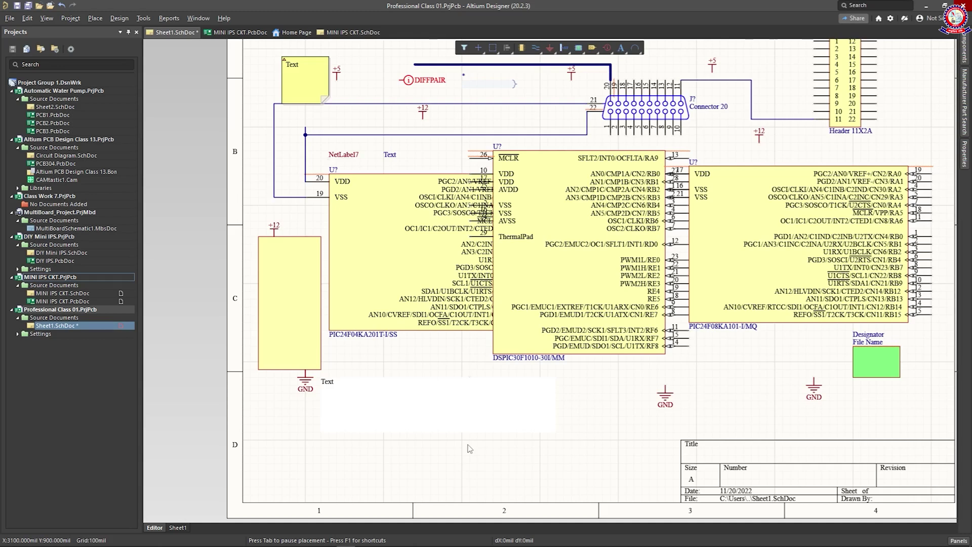
Select the DSPIC30F1010-30I/MM part, the yellow text note and the tall yellow rectangle individually on the schematic sheet.
{"action": "left_click", "coordinate": [594, 388]}
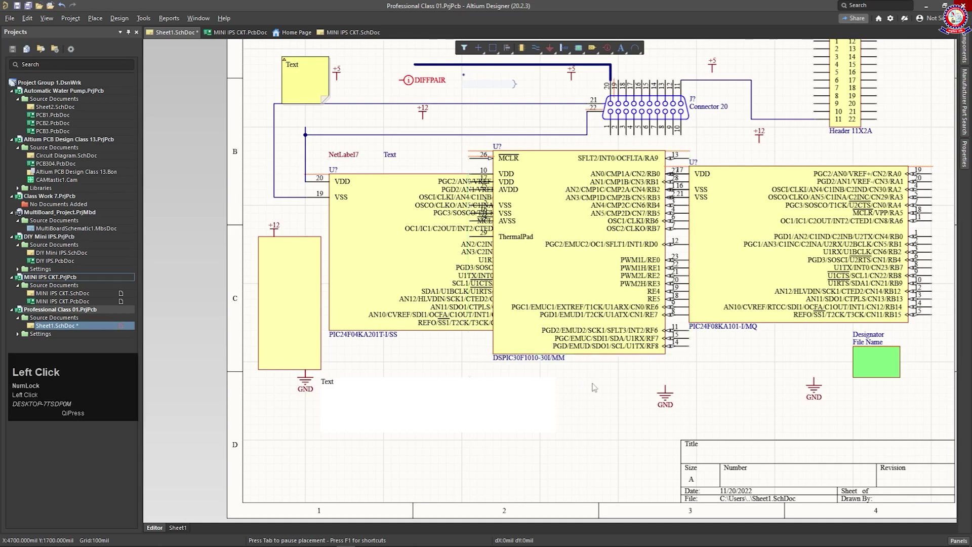
{"action": "left_click", "coordinate": [587, 262]}
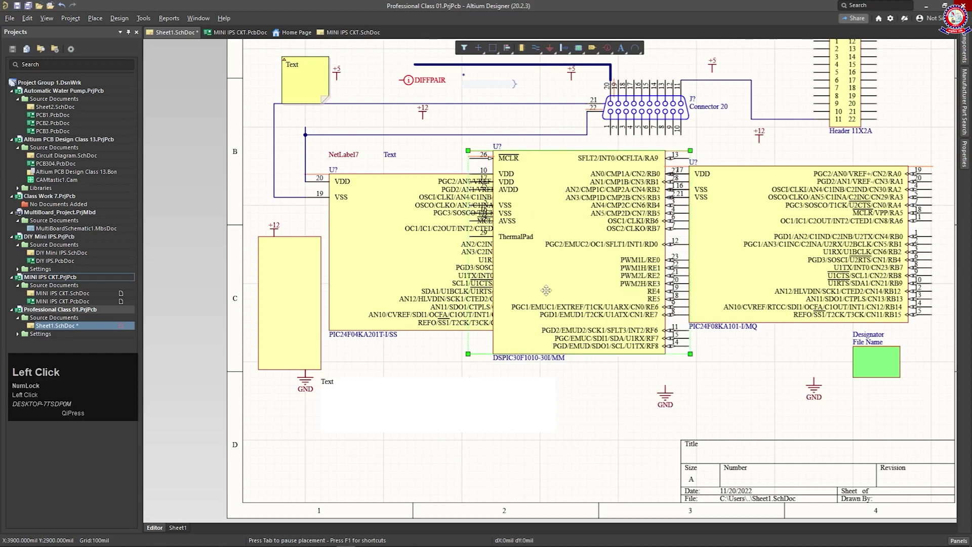
{"action": "left_click", "coordinate": [312, 81]}
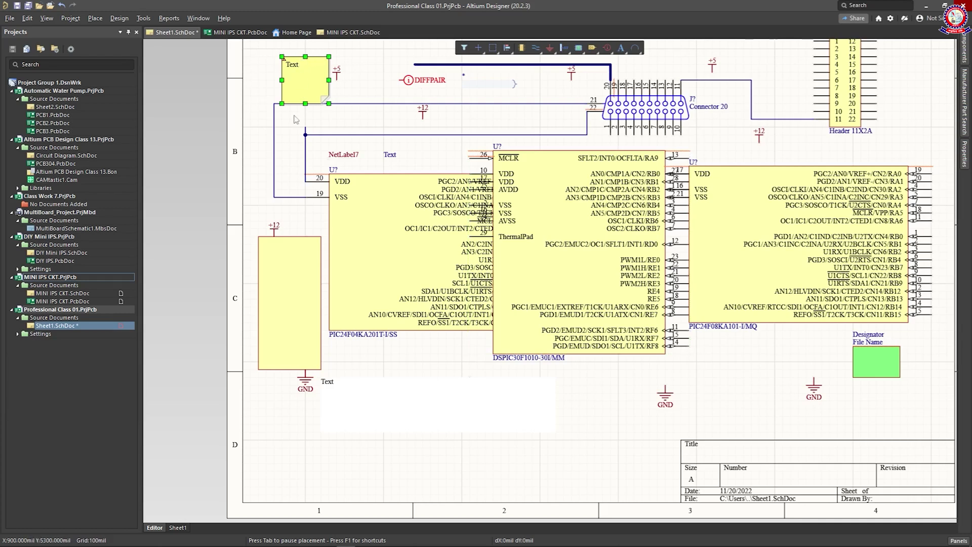
{"action": "left_click", "coordinate": [277, 282]}
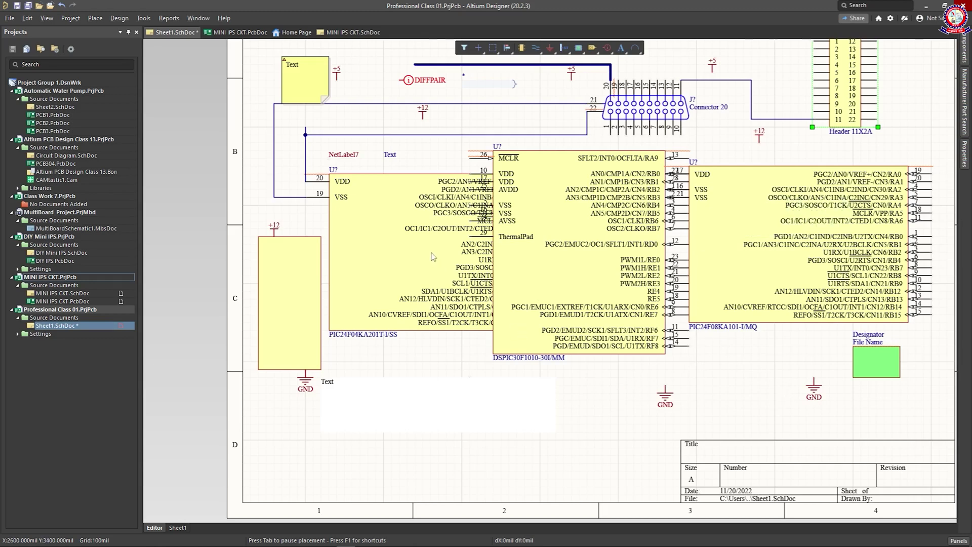
Move the PIC24F04KA201T-I/SS part toward the sheet's left edge so that it overlaps the tall yellow rectangle.
{"action": "left_click_drag", "start_coordinate": [412, 253], "coordinate": [508, 269]}
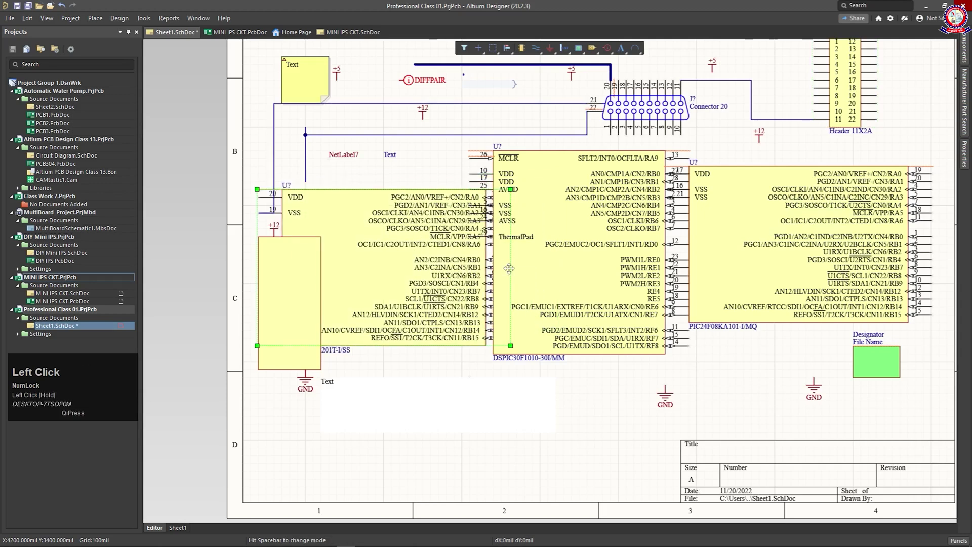
{"action": "left_click_drag", "start_coordinate": [417, 239], "coordinate": [485, 200]}
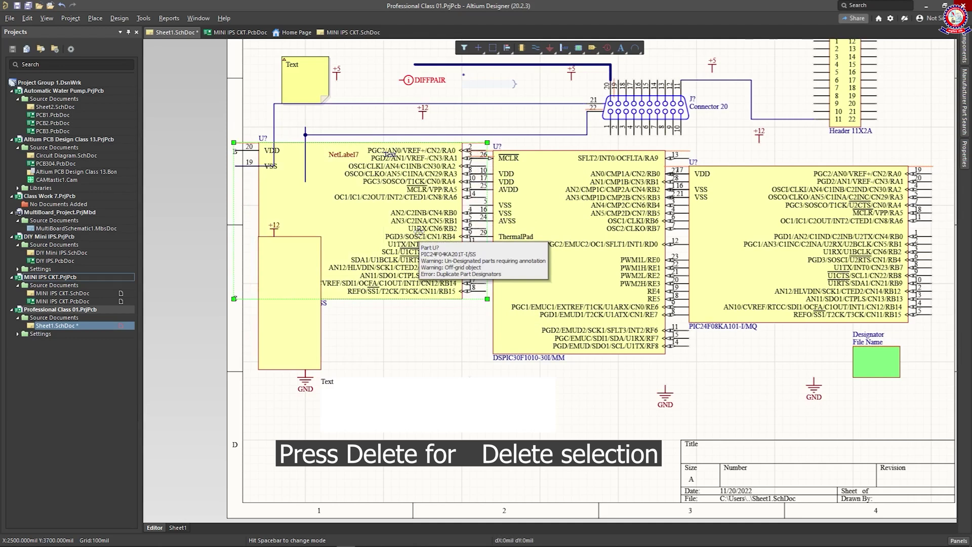
{"action": "left_click", "coordinate": [438, 383]}
Select the rectangle where it overlaps the PIC24F04KA201T-I/SS part, and clear the selection.
{"action": "left_click", "coordinate": [298, 319]}
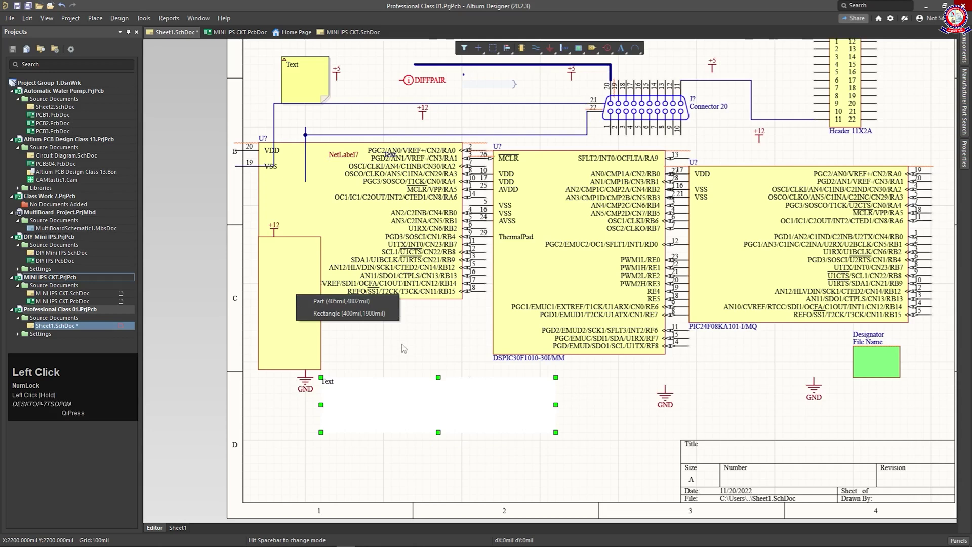
{"action": "left_click", "coordinate": [299, 302]}
{"action": "left_click", "coordinate": [298, 304]}
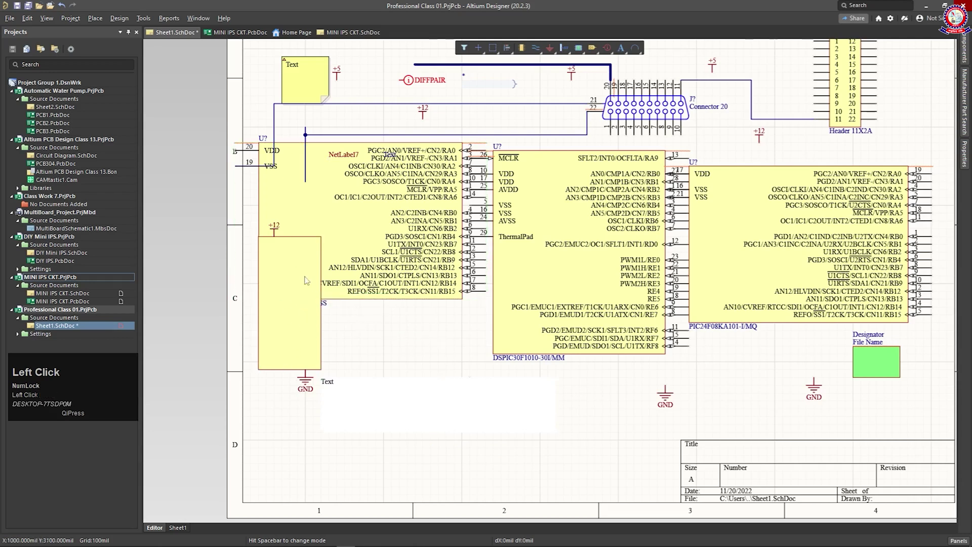
{"action": "double_click", "coordinate": [293, 256]}
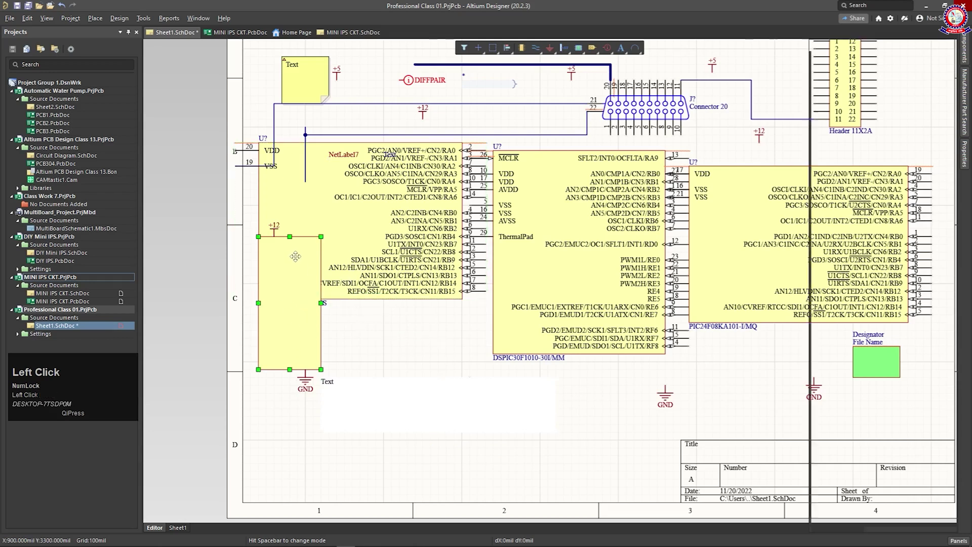
{"action": "left_click", "coordinate": [403, 330]}
Choose the rectangle from the overlapping objects and move it up 100 mil to 400mil, 2000mil.
{"action": "left_click", "coordinate": [293, 292]}
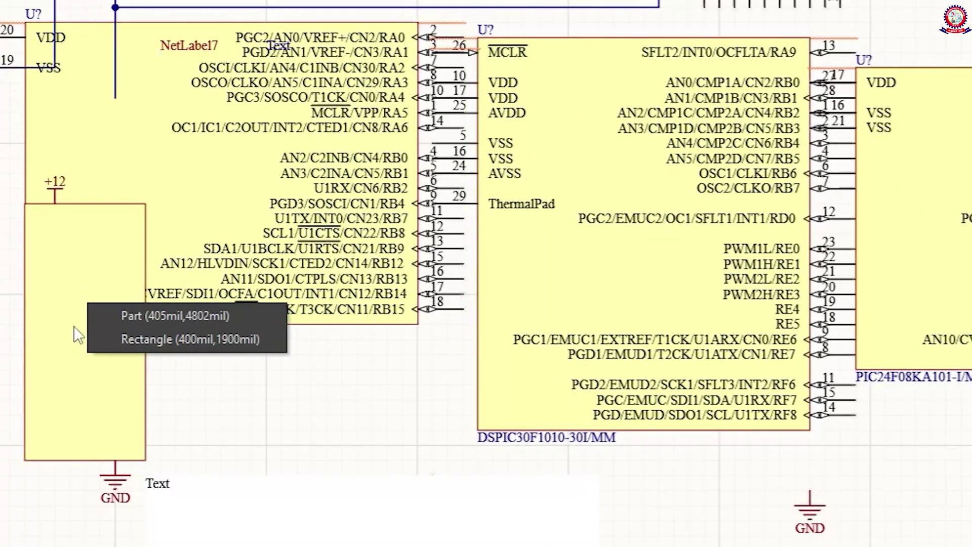
{"action": "left_click", "coordinate": [223, 339]}
{"action": "mouse_move", "coordinate": [87, 302]}
{"action": "left_mouse_down"}
{"action": "mouse_move", "coordinate": [129, 382]}
{"action": "mouse_move", "coordinate": [90, 354]}
{"action": "mouse_move", "coordinate": [80, 294]}
{"action": "left_mouse_up"}
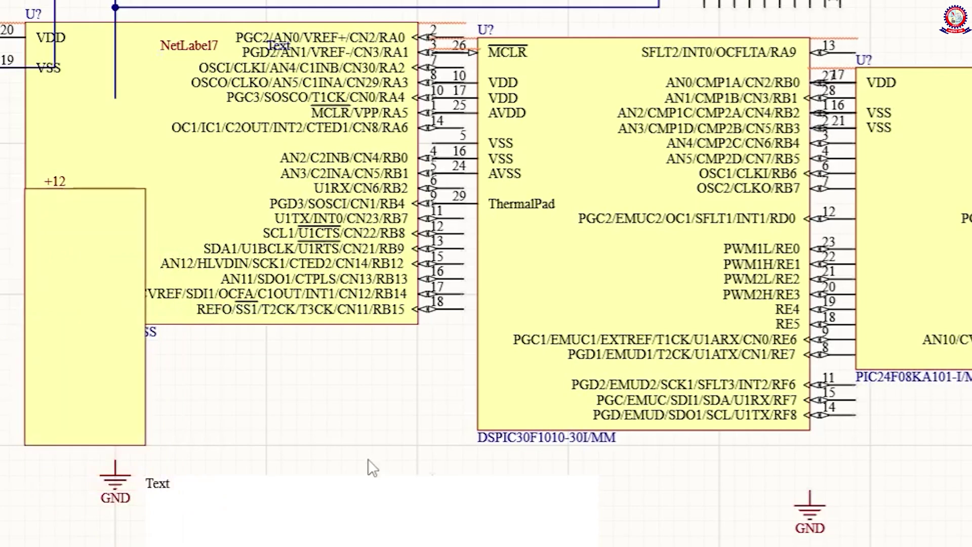
Choose the PIC24F04KA201T-I/SS part where it overlaps the tall rectangle and move it about 200 mil right and 100 mil up.
{"action": "left_click", "coordinate": [119, 247]}
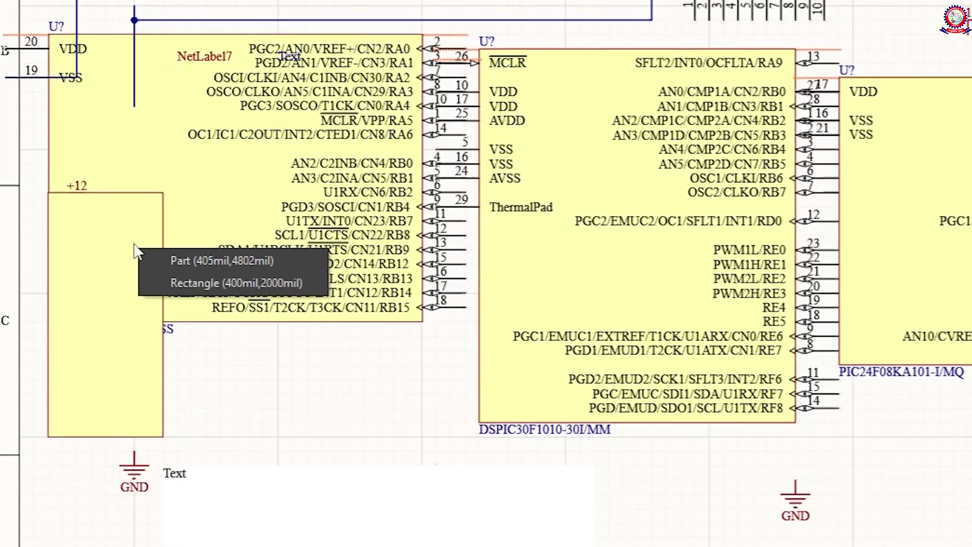
{"action": "key", "text": "Escape"}
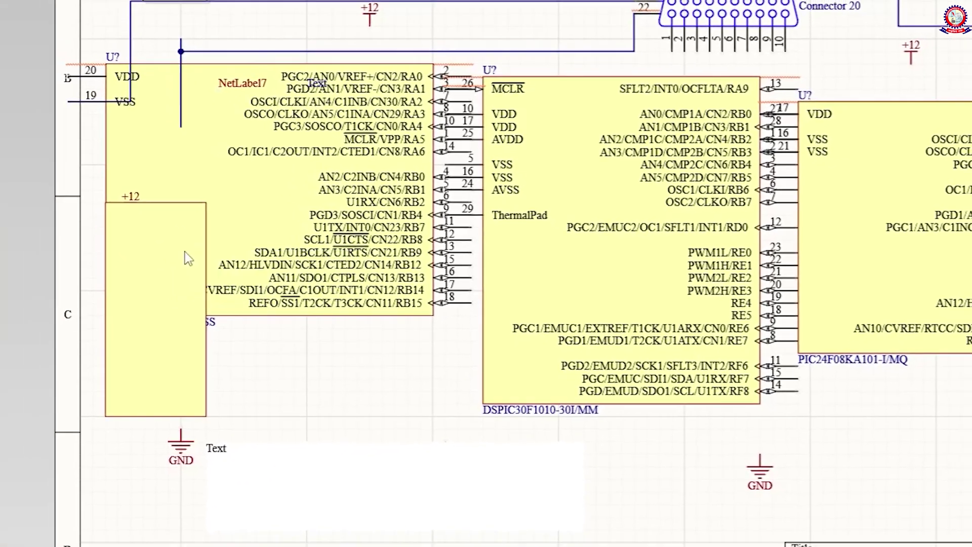
{"action": "left_click", "coordinate": [162, 234]}
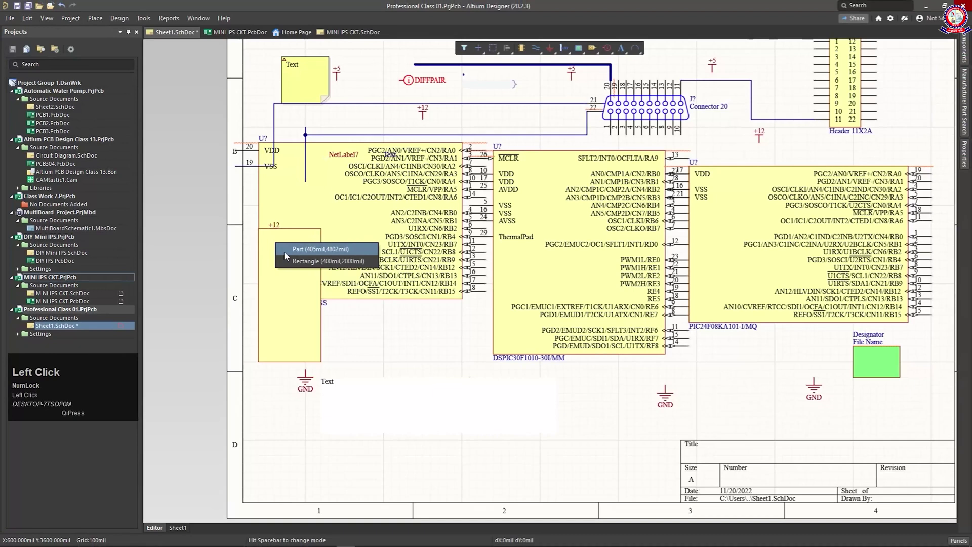
{"action": "left_click", "coordinate": [313, 248]}
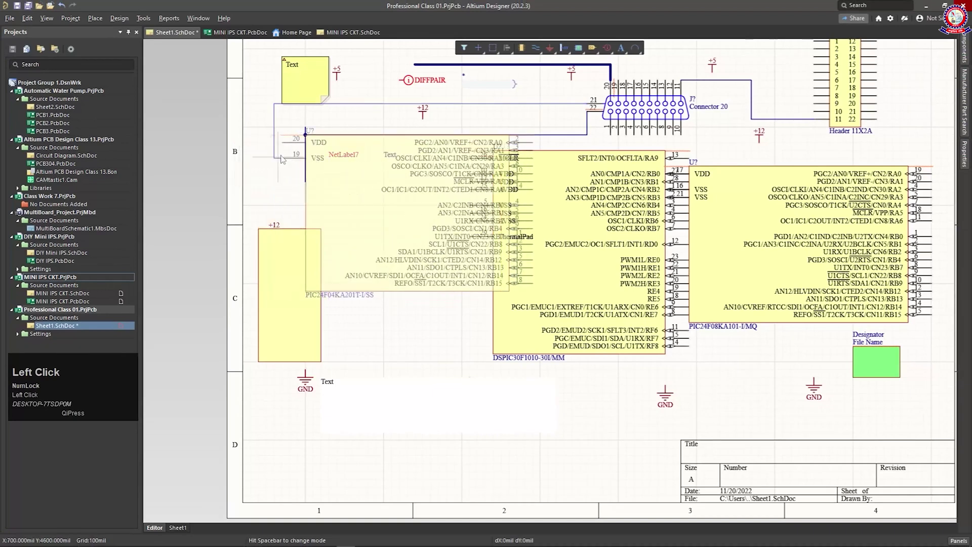
{"action": "left_click", "coordinate": [252, 165]}
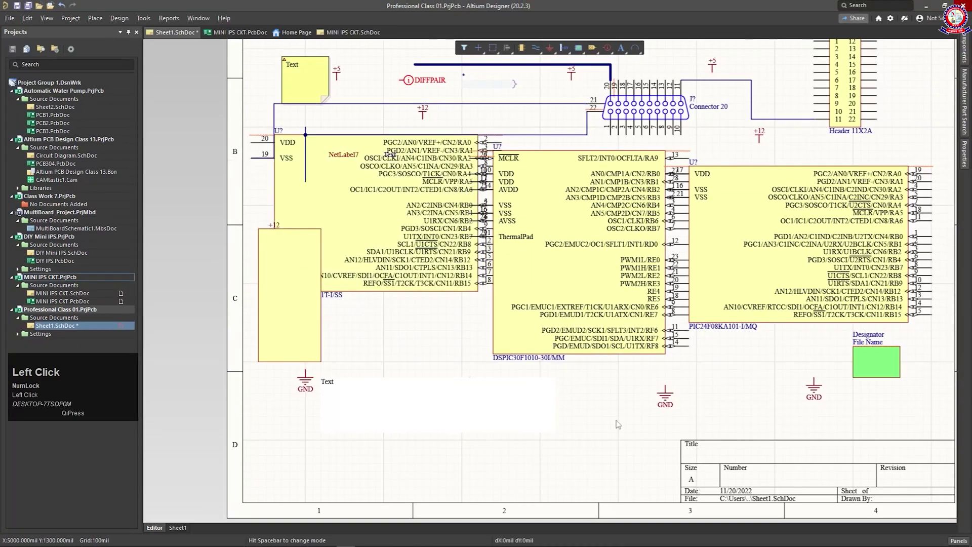
Area-select the DSPIC30F1010-30I/MM and PIC24F08KA101-I/MQ parts with the objects below them, move them about 100 mil right and up, and deselect.
{"action": "left_click_drag", "start_coordinate": [885, 425], "coordinate": [513, 161]}
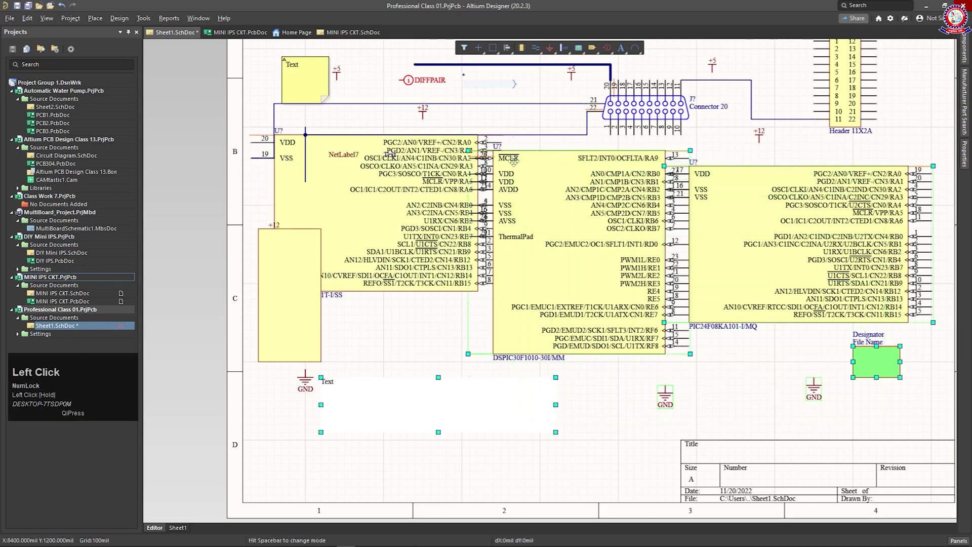
{"action": "left_click_drag", "start_coordinate": [675, 291], "coordinate": [699, 234]}
{"action": "left_click", "coordinate": [759, 403]}
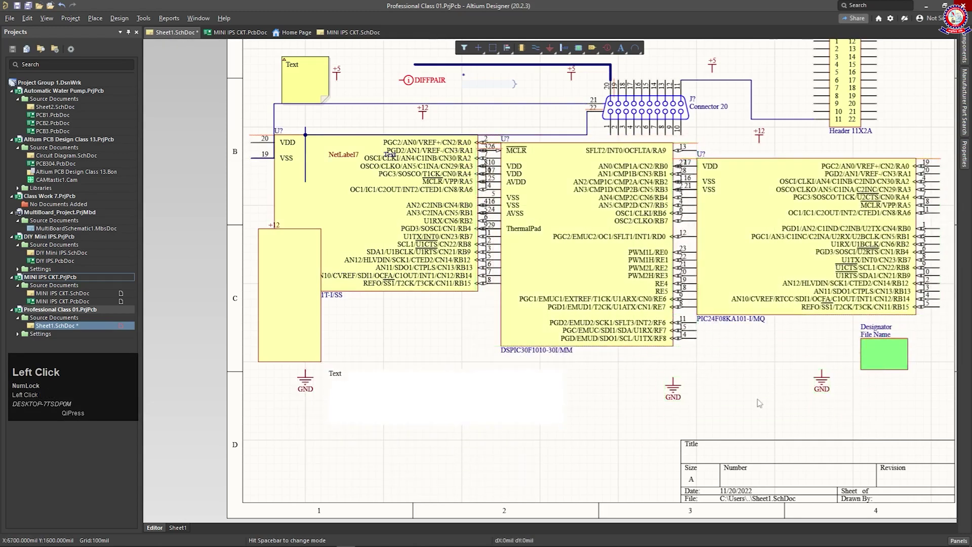
Examine the context commands for the DSPIC30F1010-30I/MM part and for the empty sheet area, and dismiss them.
{"action": "right_click", "coordinate": [528, 215]}
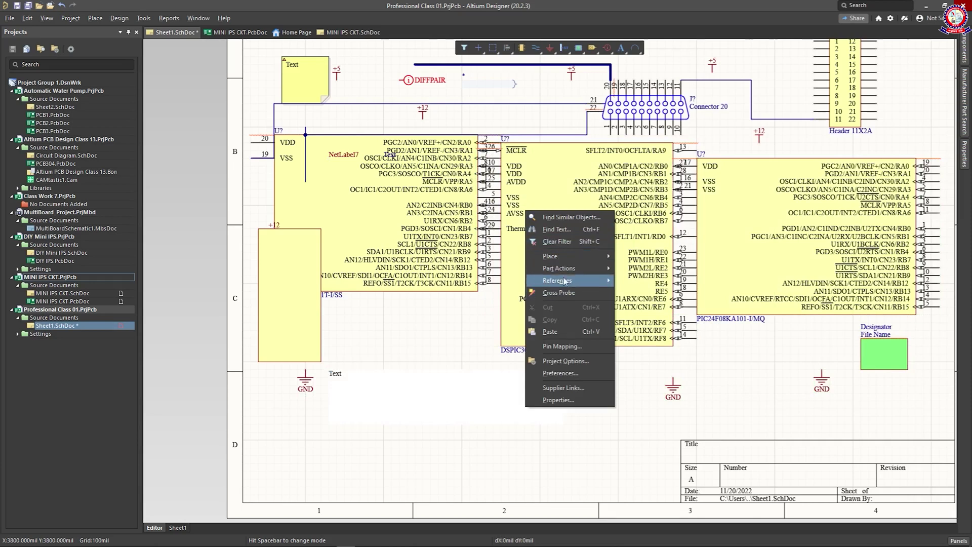
{"action": "mouse_move", "coordinate": [573, 263]}
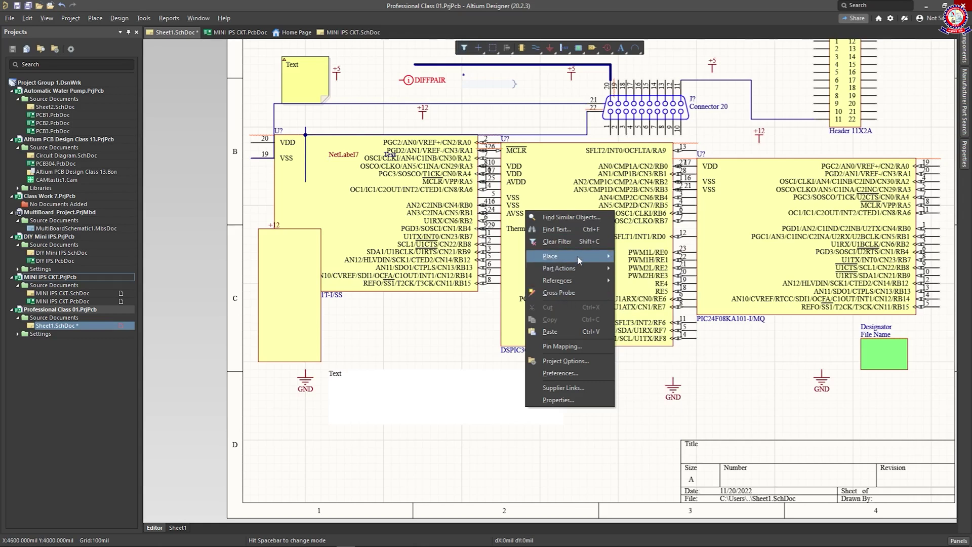
{"action": "right_click", "coordinate": [455, 330]}
{"action": "right_click", "coordinate": [455, 330]}
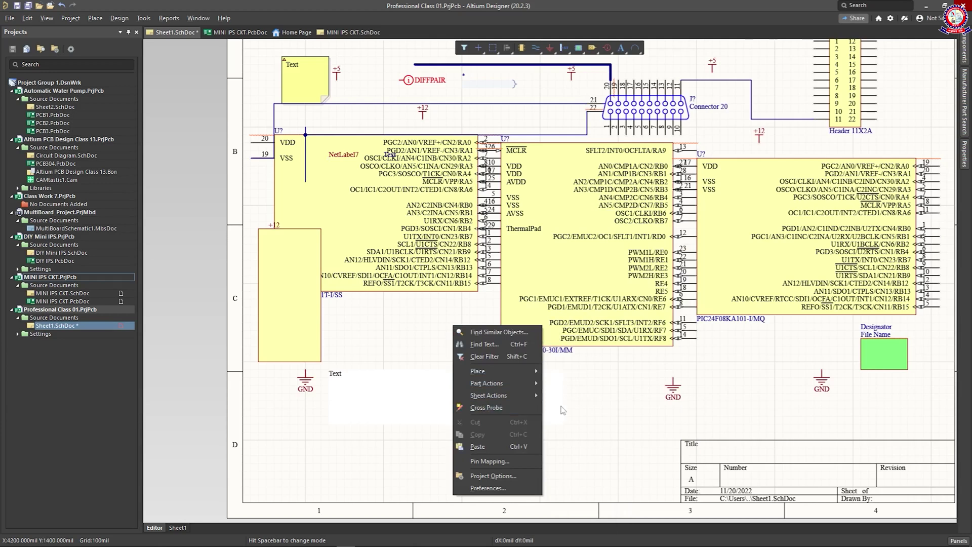
{"action": "left_click", "coordinate": [585, 413]}
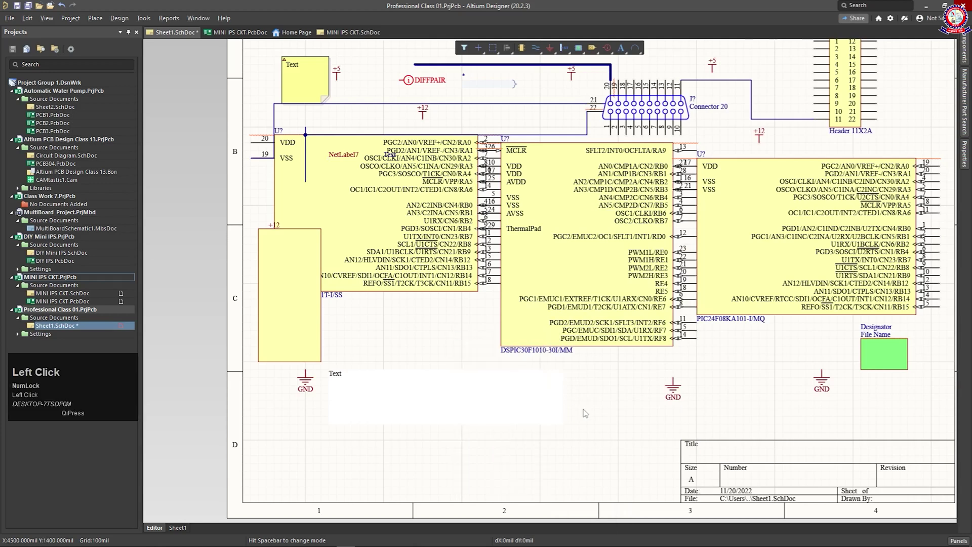
Select the PIC24F04KA201T-I/SS part on its own and clear the selection.
{"action": "left_click", "coordinate": [372, 216]}
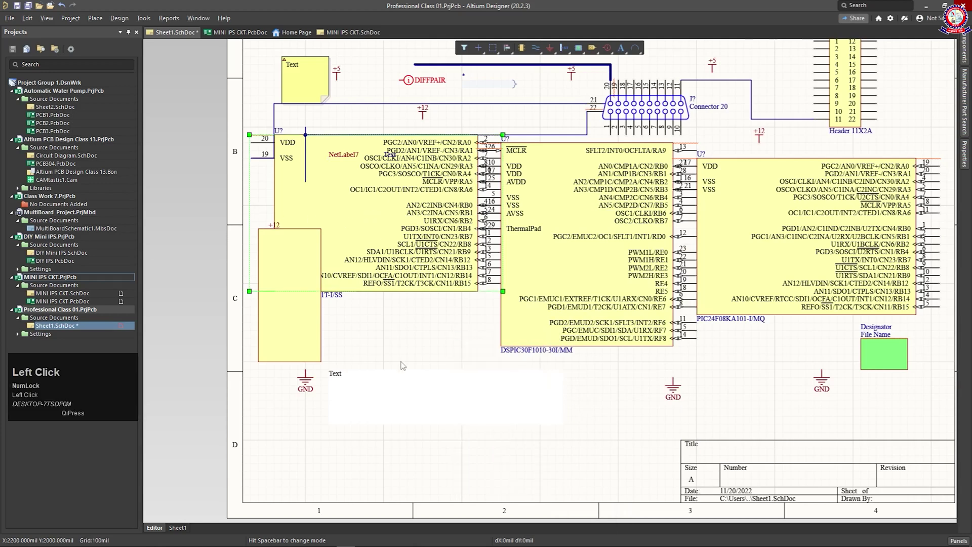
{"action": "left_click", "coordinate": [448, 425]}
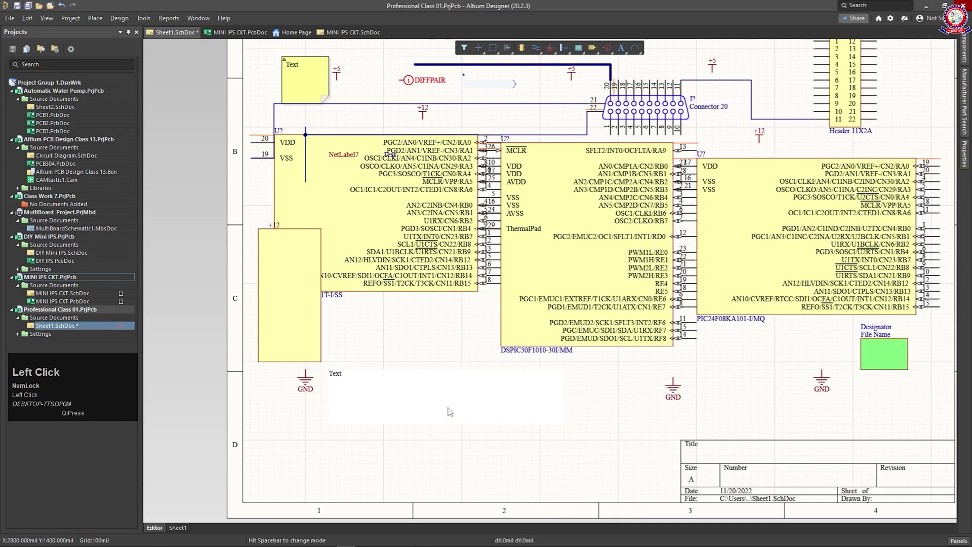
{"action": "double_click", "coordinate": [372, 215]}
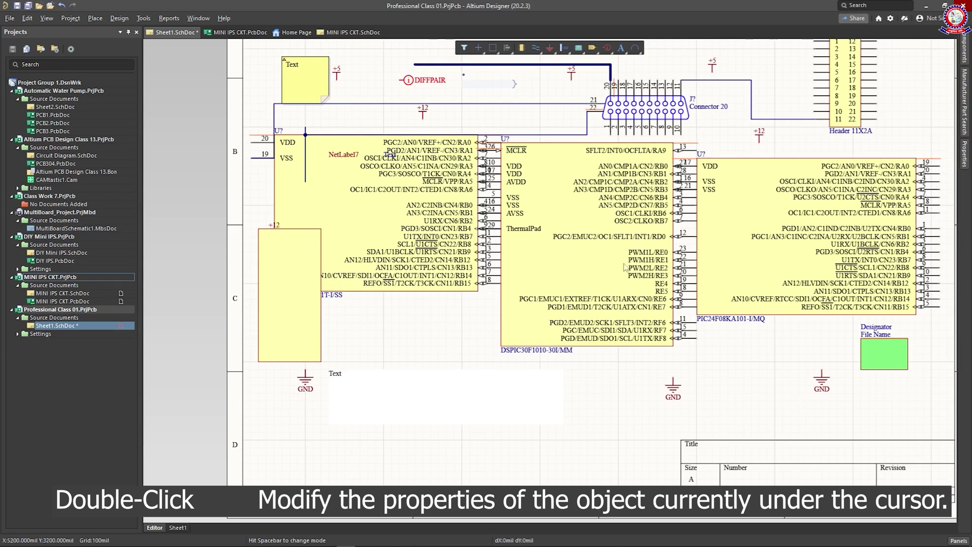
Open the properties of the DSPIC30F1010-30I/MM part and list its footprints and models.
{"action": "double_click", "coordinate": [596, 230]}
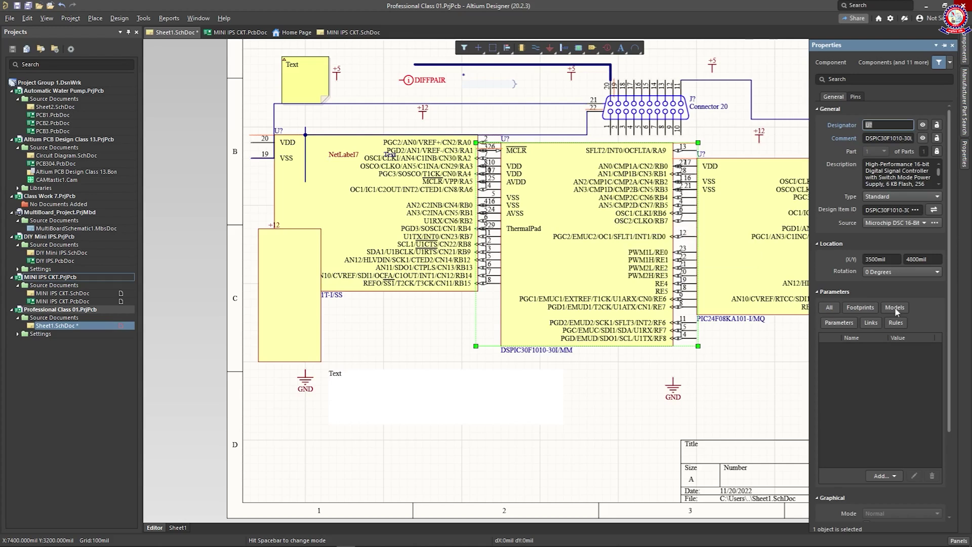
{"action": "scroll", "coordinate": [909, 344], "scroll_direction": "down", "scroll_amount": 3}
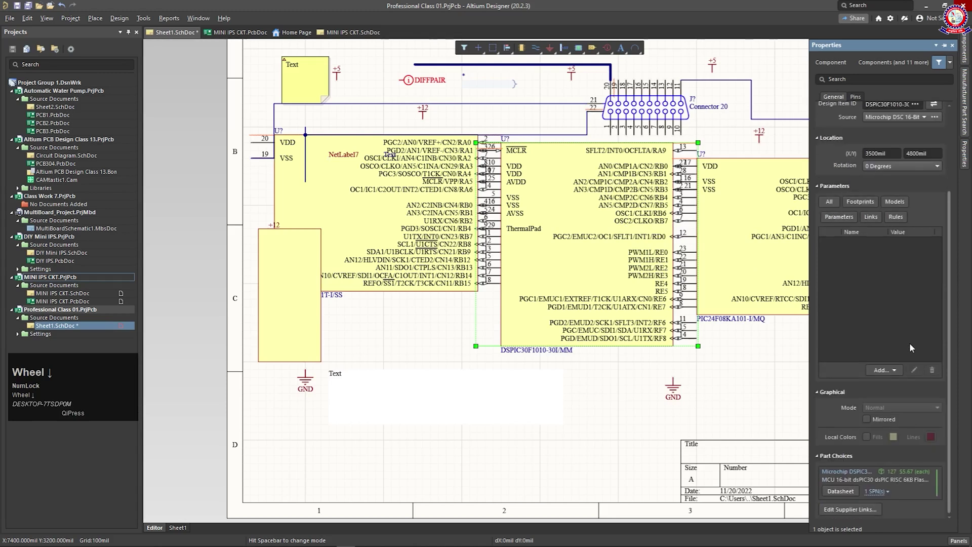
{"action": "left_click", "coordinate": [854, 203]}
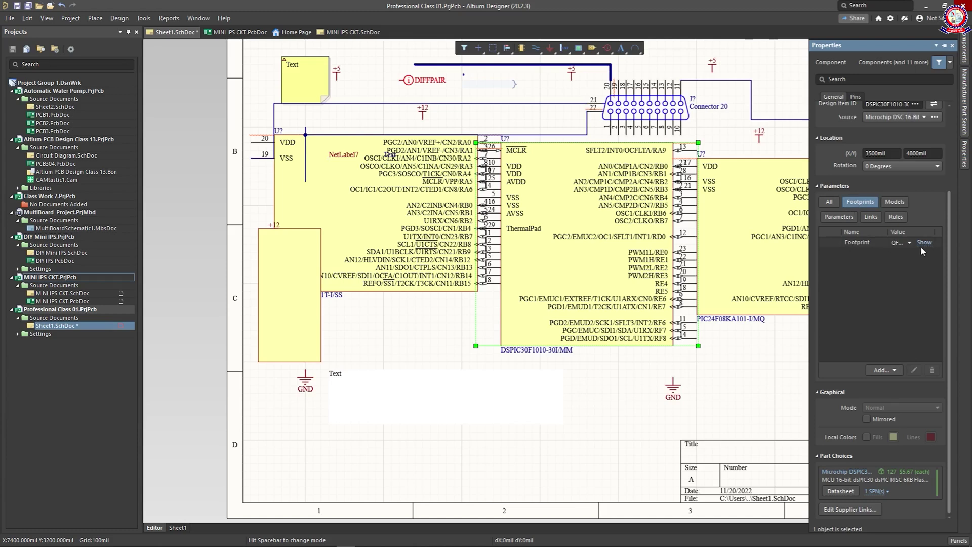
{"action": "left_click", "coordinate": [891, 202]}
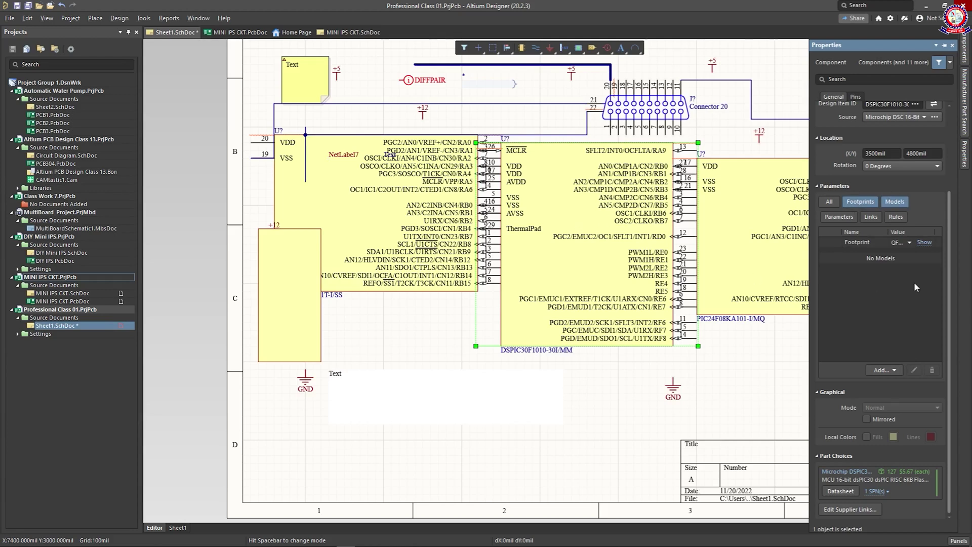
{"action": "scroll", "coordinate": [864, 299], "scroll_direction": "down", "scroll_amount": 1}
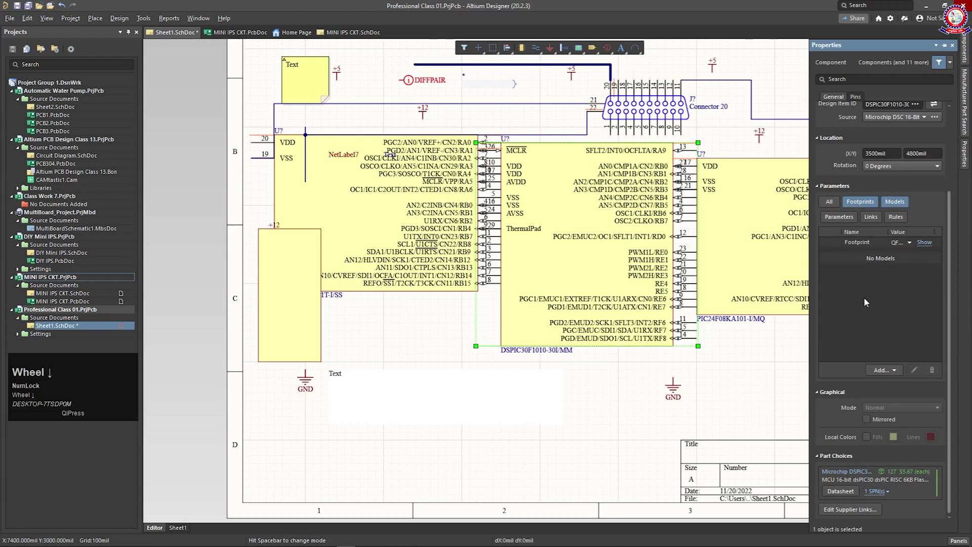
Review the properties of Connector 20 and hide the footprints and models from its parameter list.
{"action": "left_click", "coordinate": [660, 105]}
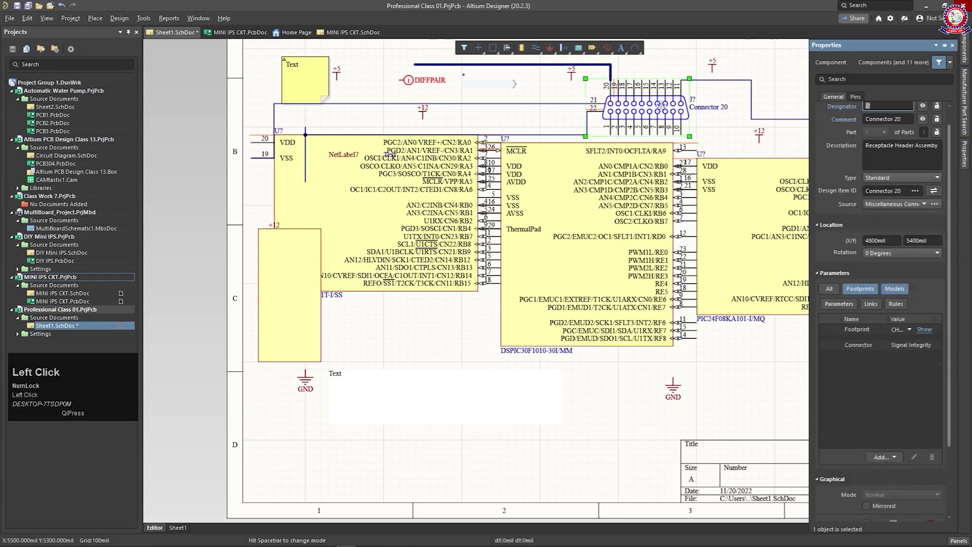
{"action": "left_click", "coordinate": [861, 291]}
{"action": "left_click", "coordinate": [894, 289]}
{"action": "scroll", "coordinate": [912, 321], "scroll_direction": "down", "scroll_amount": 1}
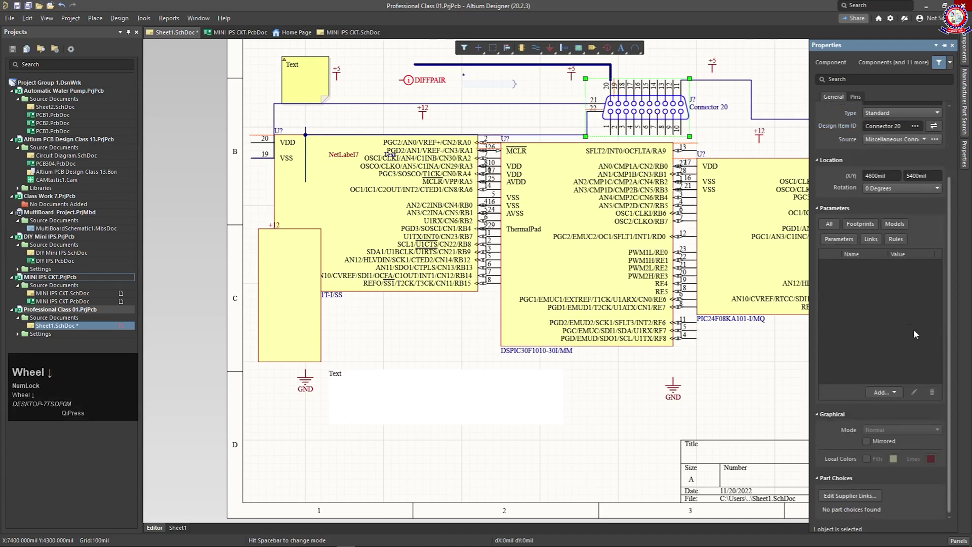
{"action": "scroll", "coordinate": [903, 300], "scroll_direction": "up", "scroll_amount": 1}
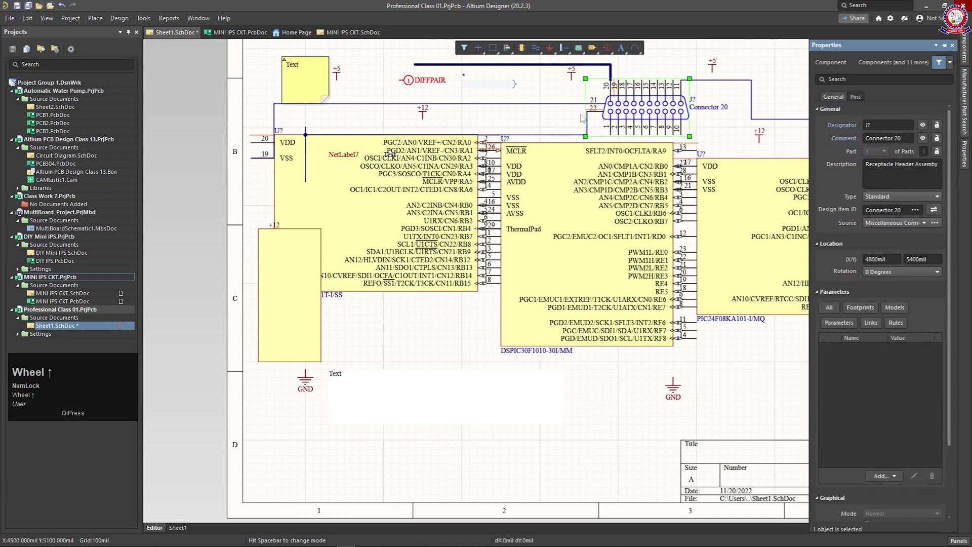
Examine the properties of the yellow text note, including its text content.
{"action": "left_click", "coordinate": [315, 80]}
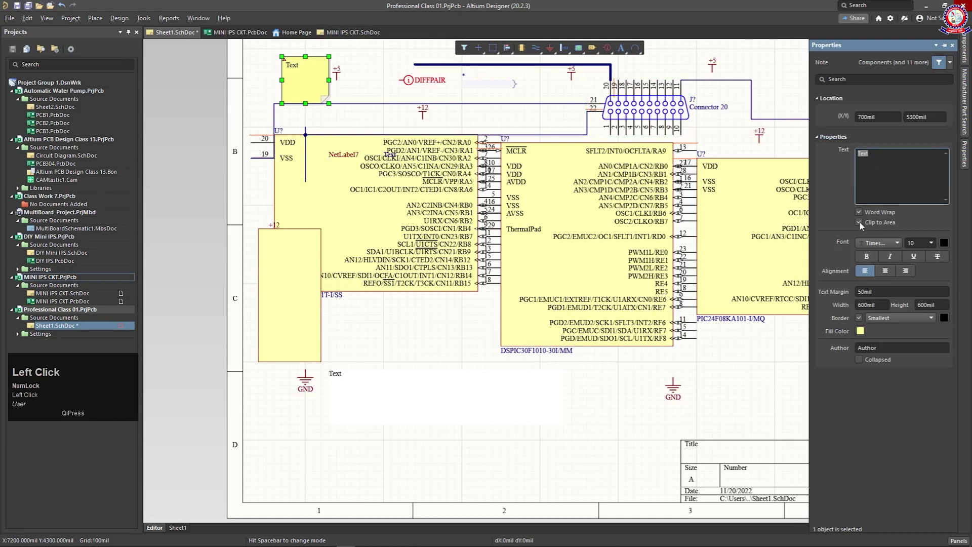
{"action": "left_click", "coordinate": [887, 163]}
{"action": "left_click", "coordinate": [319, 79]}
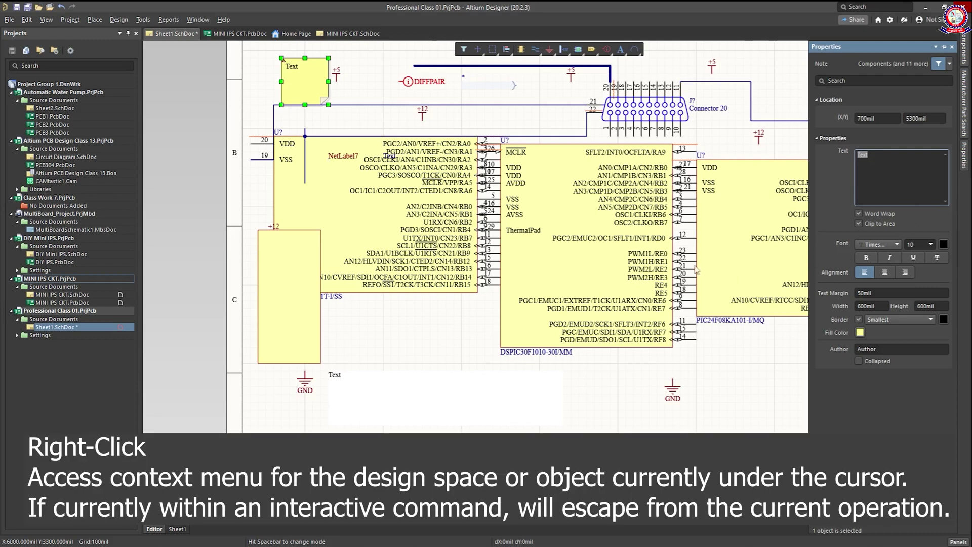
Compare the context commands offered on empty sheet areas with those for the DSPIC30F1010-30I/MM part, both selected and unselected.
{"action": "right_click", "coordinate": [459, 333]}
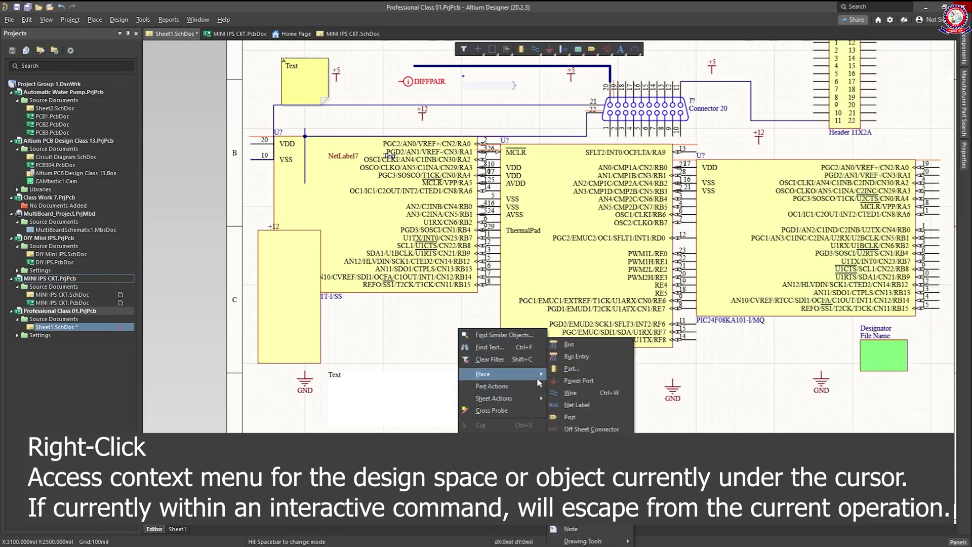
{"action": "right_click", "coordinate": [434, 322]}
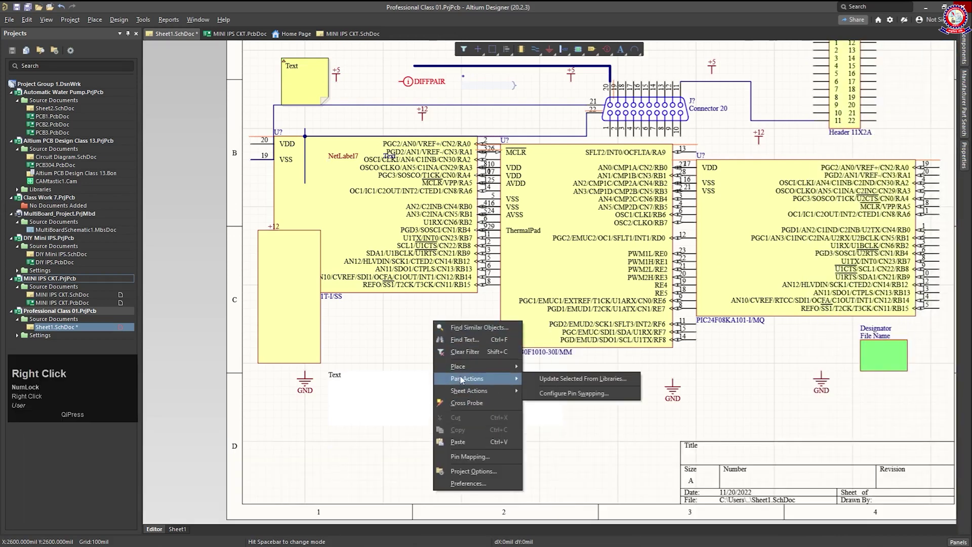
{"action": "left_click", "coordinate": [587, 267]}
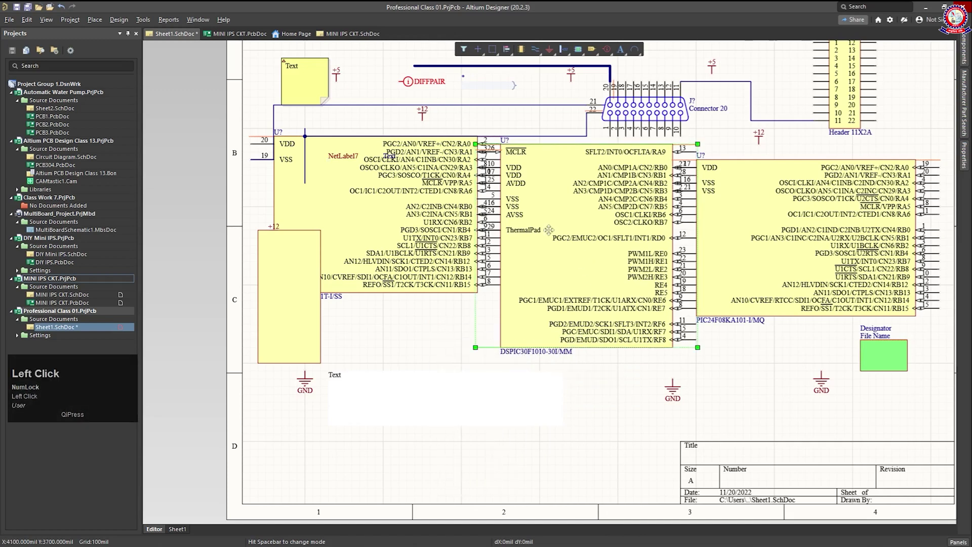
{"action": "right_click", "coordinate": [584, 248]}
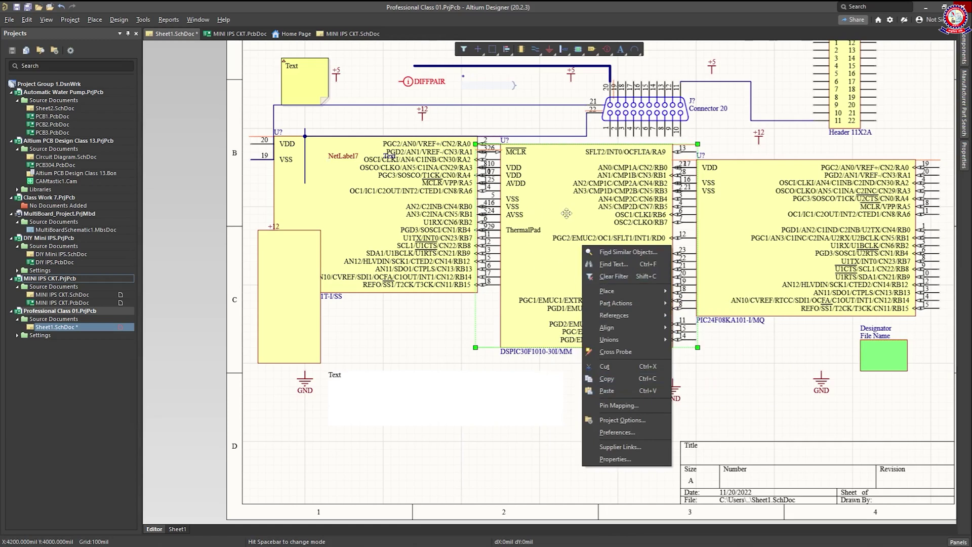
{"action": "left_click", "coordinate": [517, 402]}
{"action": "left_click", "coordinate": [517, 398]}
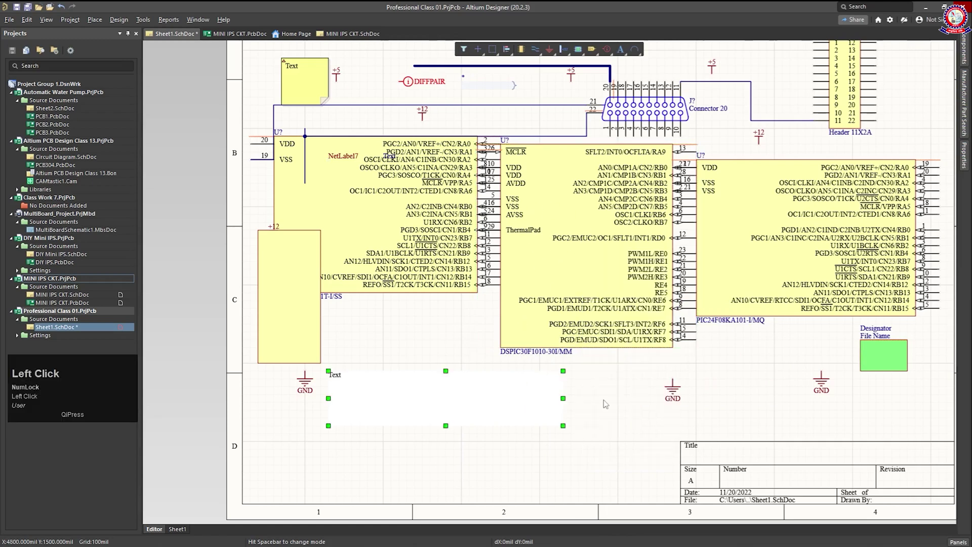
{"action": "right_click", "coordinate": [561, 280]}
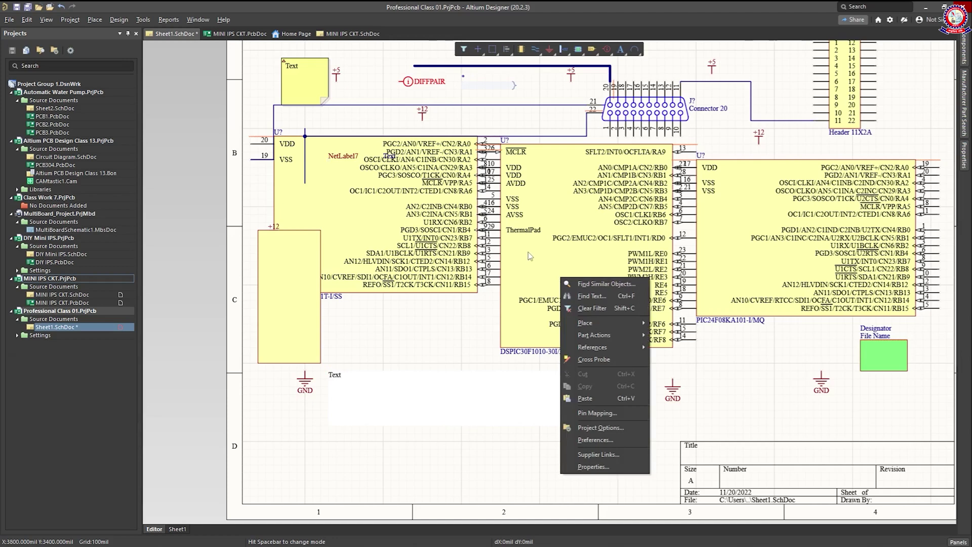
{"action": "right_click", "coordinate": [697, 365]}
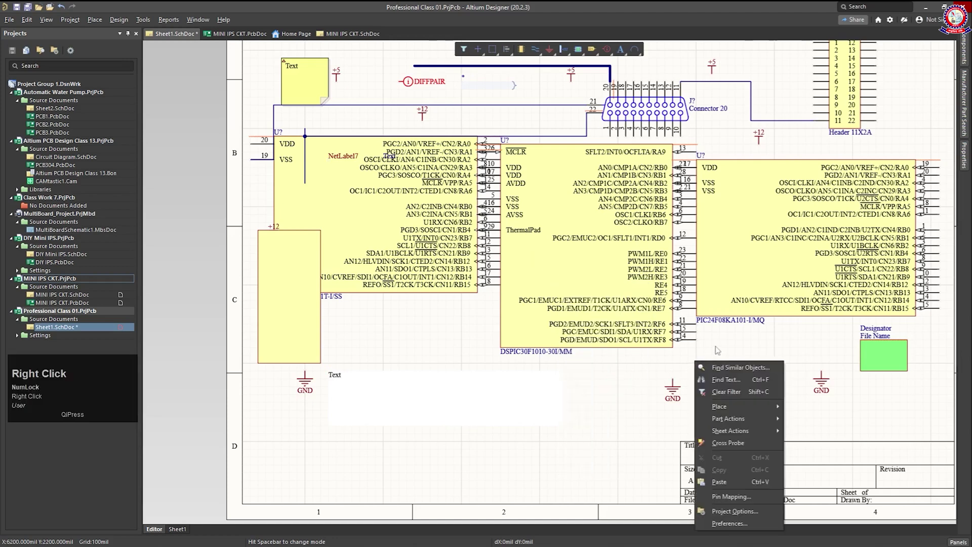
{"action": "left_click", "coordinate": [628, 405]}
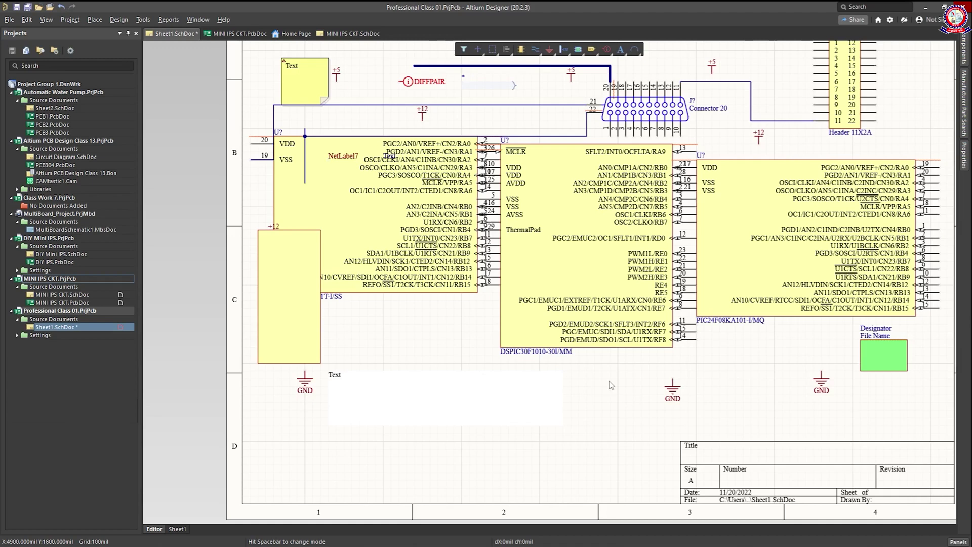
Place a text string in the empty area below the PIC24F04KA201T-I/SS part, end placement, and select the string.
{"action": "key", "text": "F2"}
{"action": "left_click", "coordinate": [620, 49]}
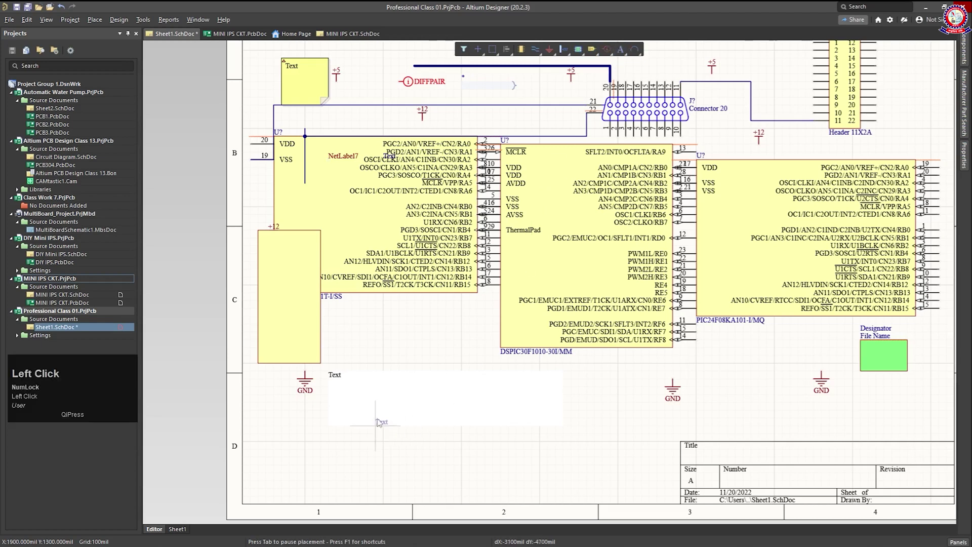
{"action": "left_click", "coordinate": [382, 330]}
{"action": "right_click", "coordinate": [437, 349]}
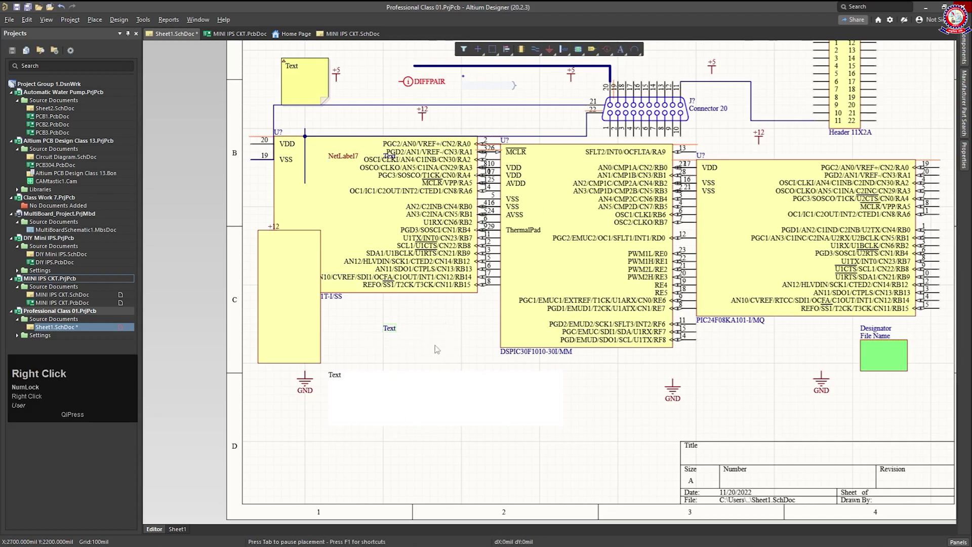
{"action": "left_click", "coordinate": [391, 329]}
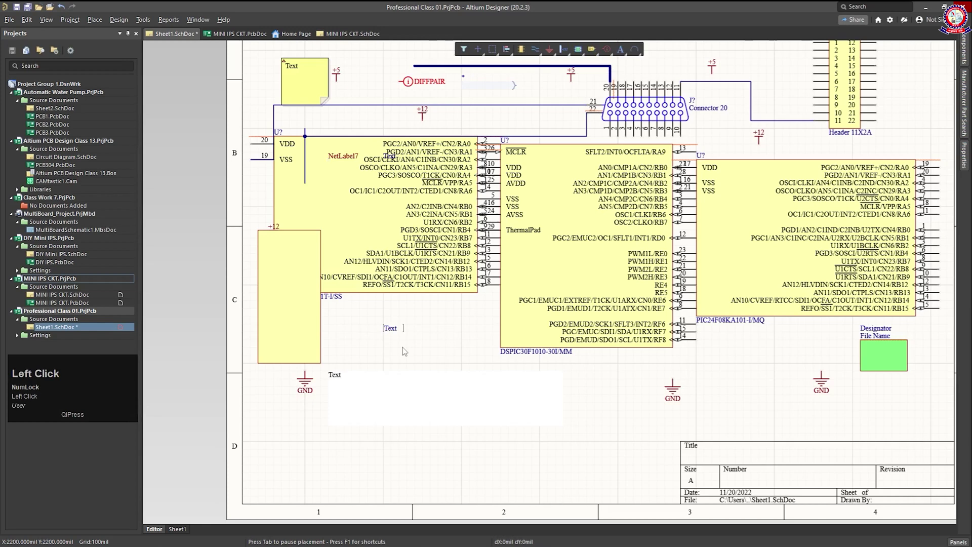
Open the text string below the PIC24F04KA201T-I/SS part for in-place editing several times and exit the editing each time.
{"action": "left_click", "coordinate": [421, 333]}
{"action": "left_click", "coordinate": [394, 330]}
{"action": "left_click", "coordinate": [448, 334]}
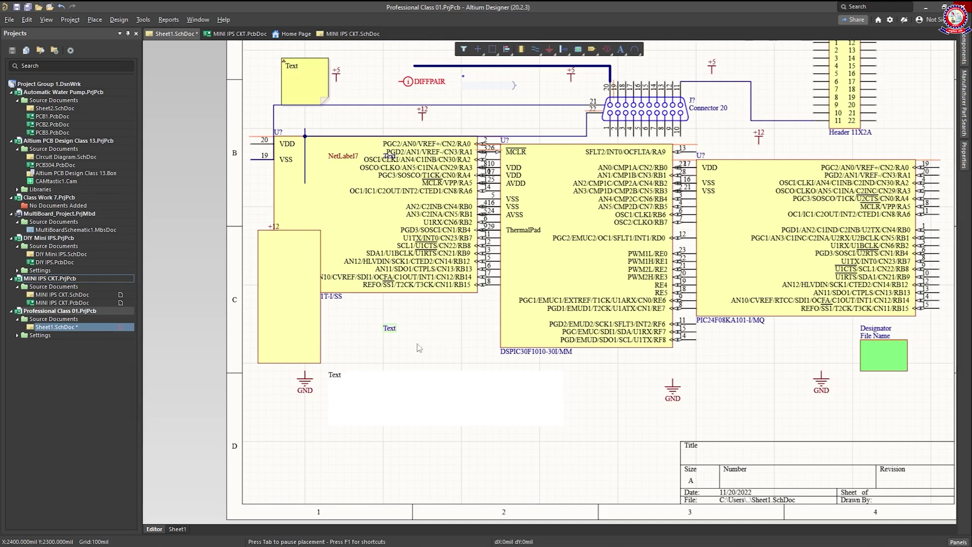
{"action": "key", "text": "F2"}
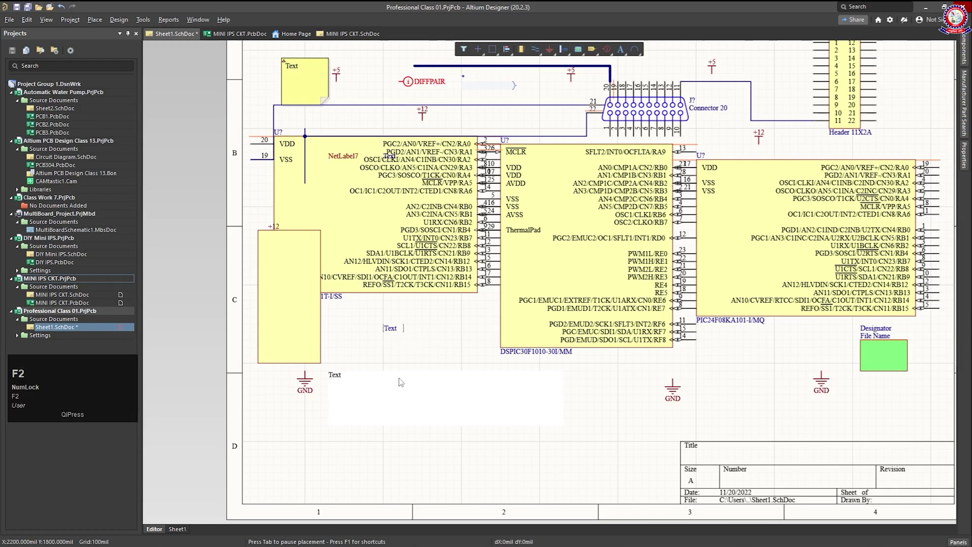
{"action": "key", "text": "F2"}
{"action": "left_click", "coordinate": [442, 347]}
{"action": "key", "text": "F2"}
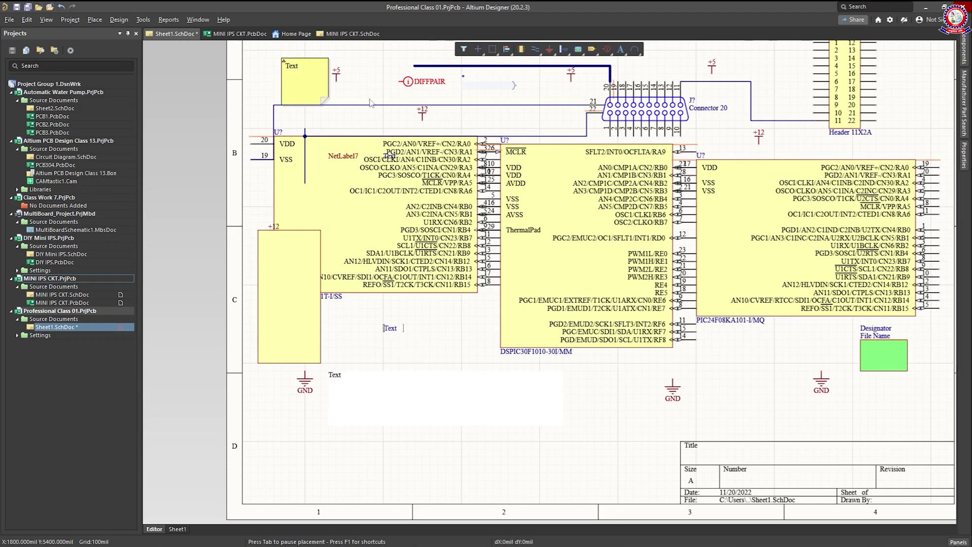
{"action": "left_click", "coordinate": [435, 88]}
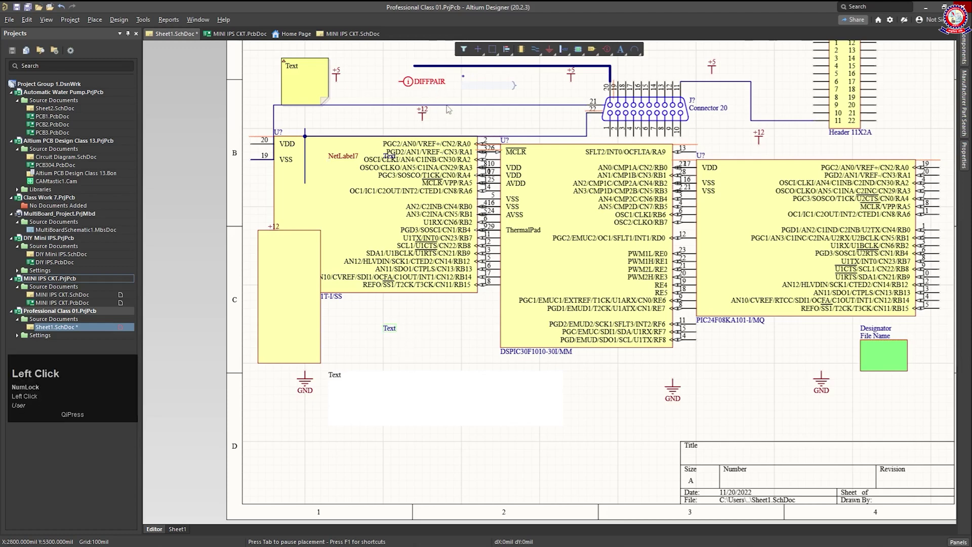
{"action": "key", "text": "F2"}
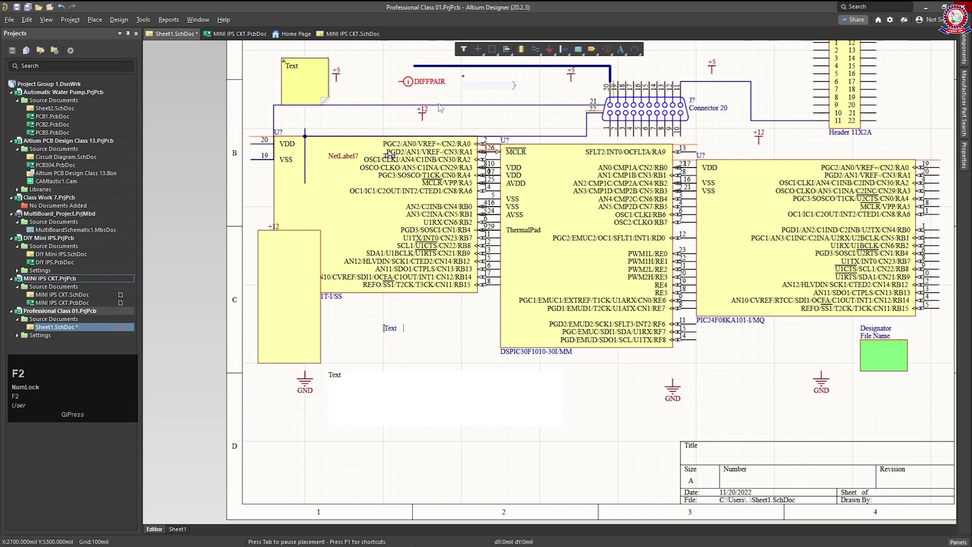
{"action": "left_click", "coordinate": [390, 321]}
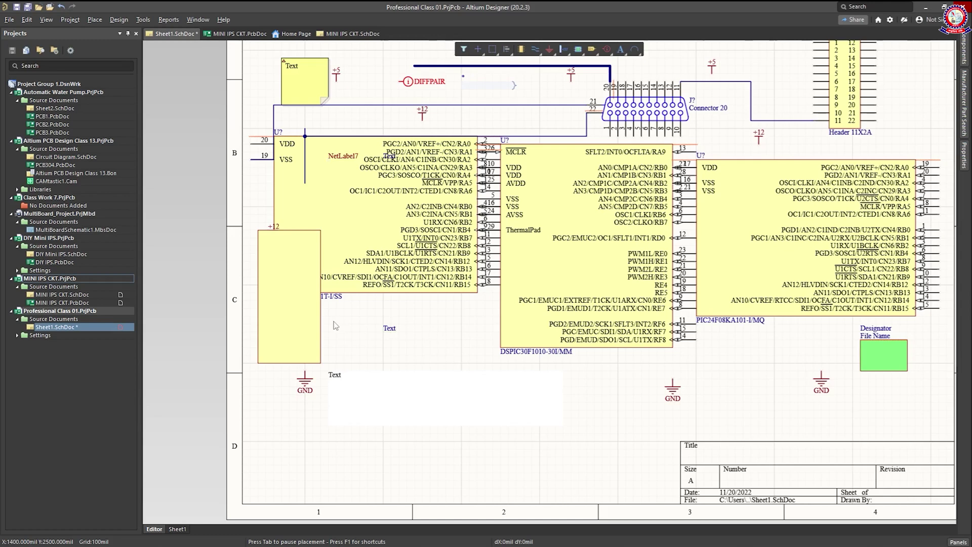
Copy the yellow rectangle overlapping the PIC24F04KA201T-I/SS part, paste three copies side by side below the part, and end pasting.
{"action": "left_click", "coordinate": [301, 318]}
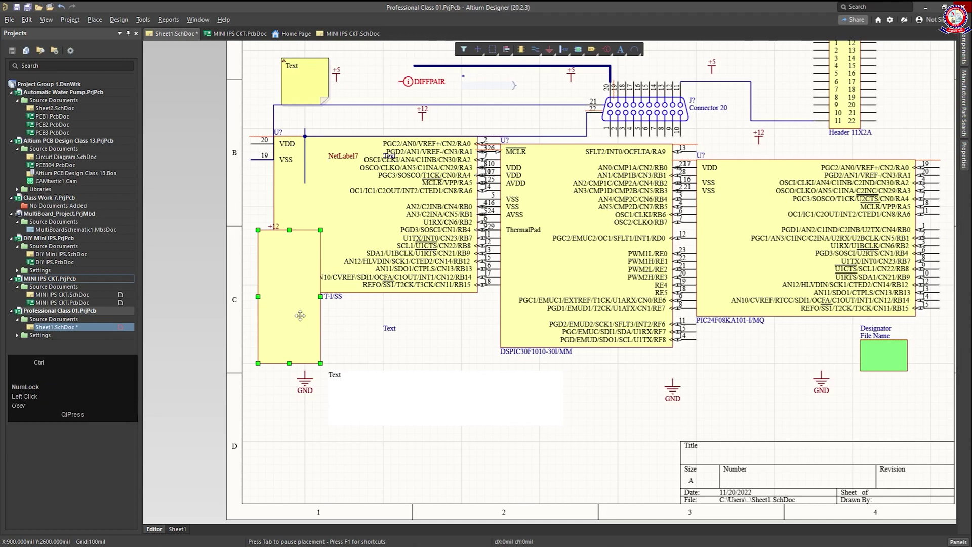
{"action": "key", "text": "ctrl+c"}
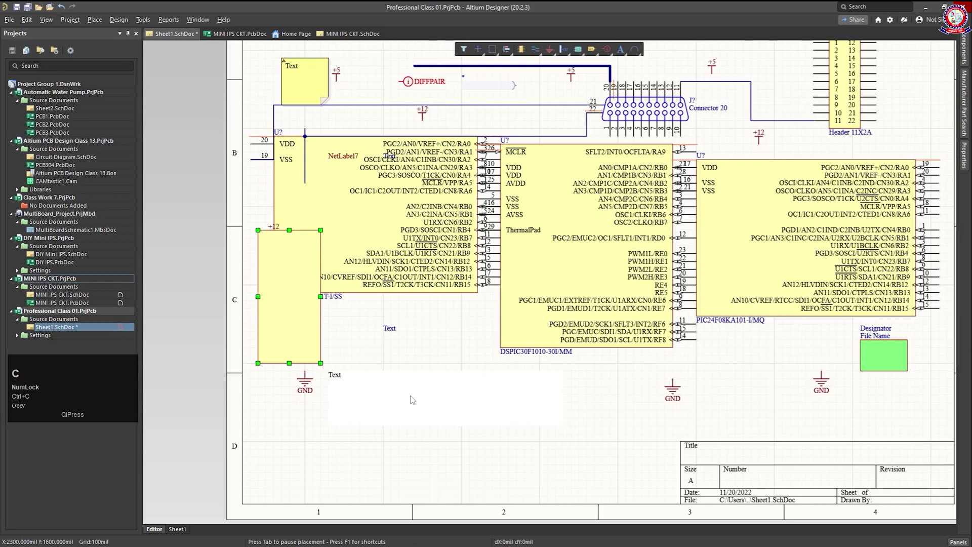
{"action": "left_click", "coordinate": [443, 349]}
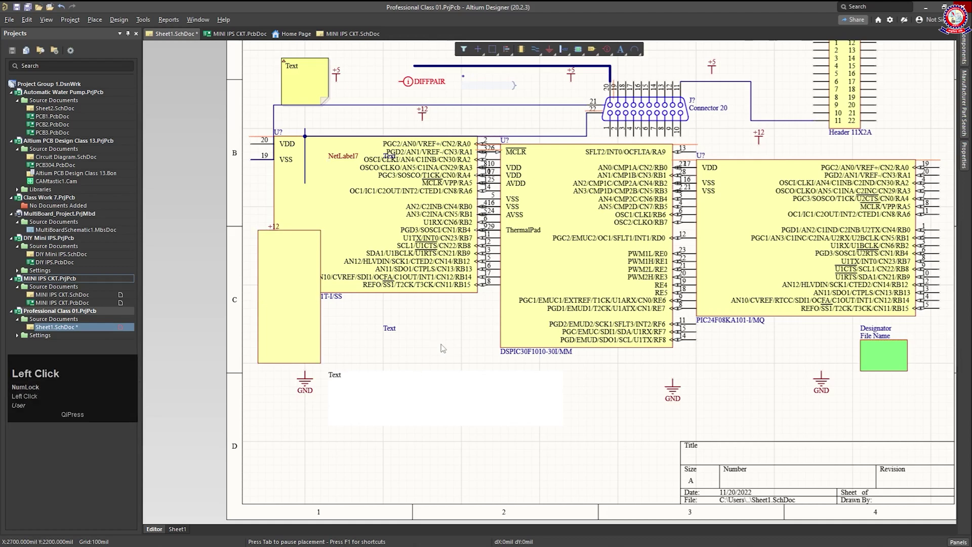
{"action": "key", "text": "ctrl+v"}
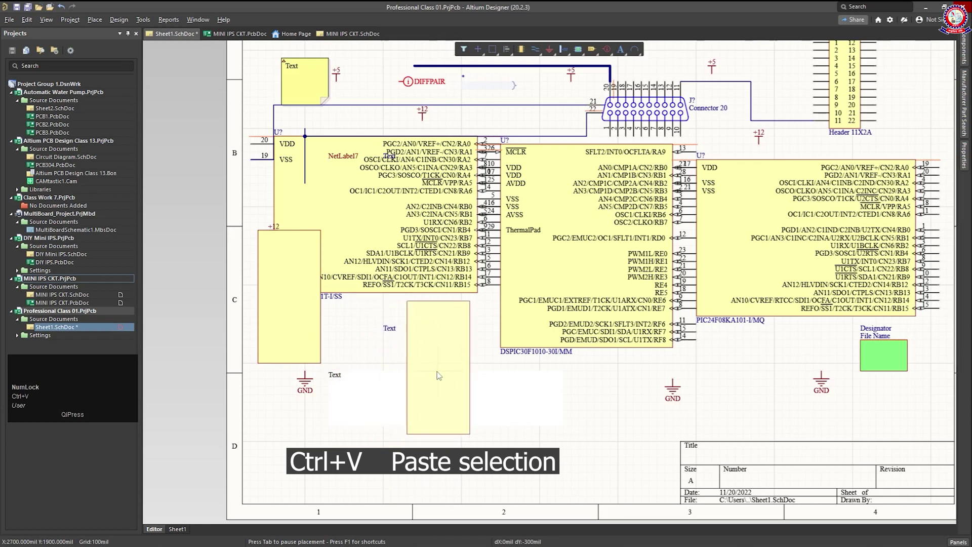
{"action": "left_click", "coordinate": [442, 372]}
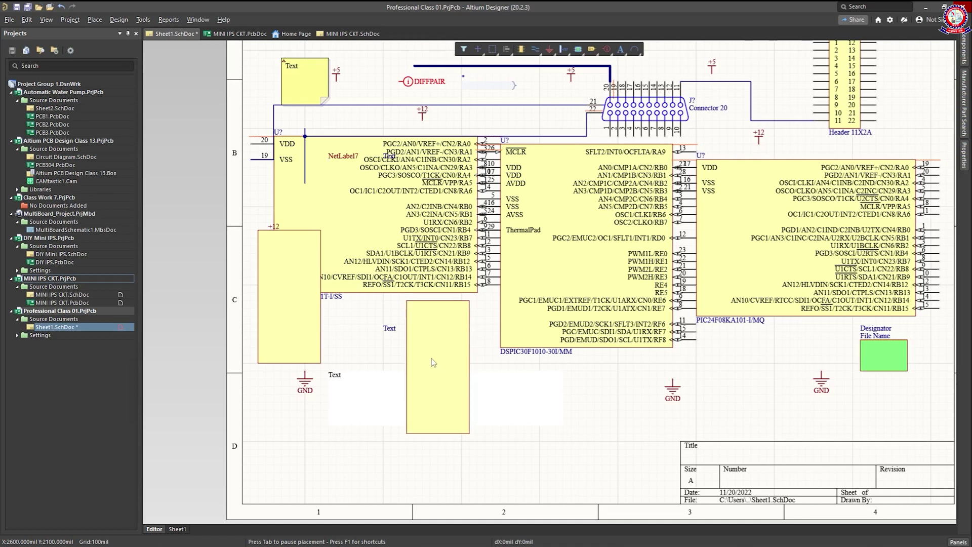
{"action": "key", "text": "ctrl+v"}
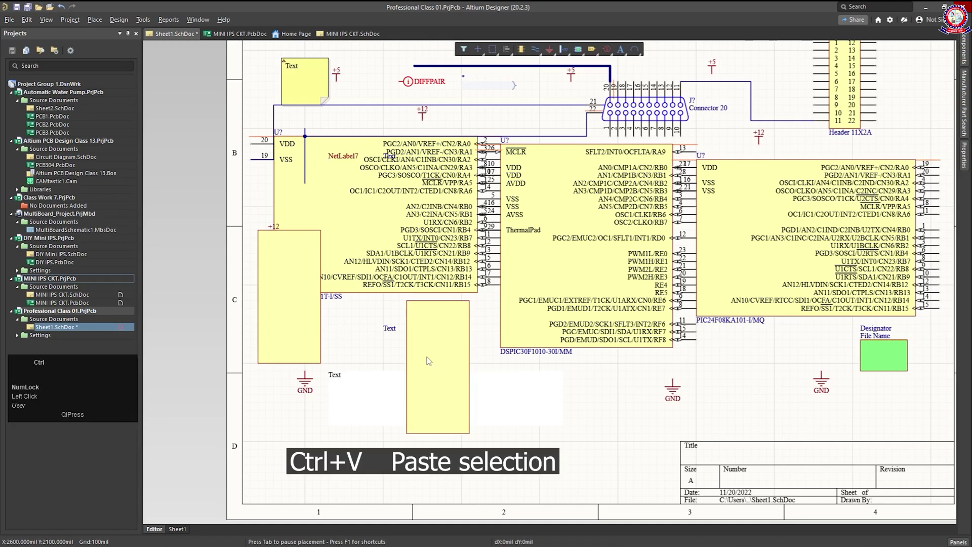
{"action": "key", "text": "ctrl+v"}
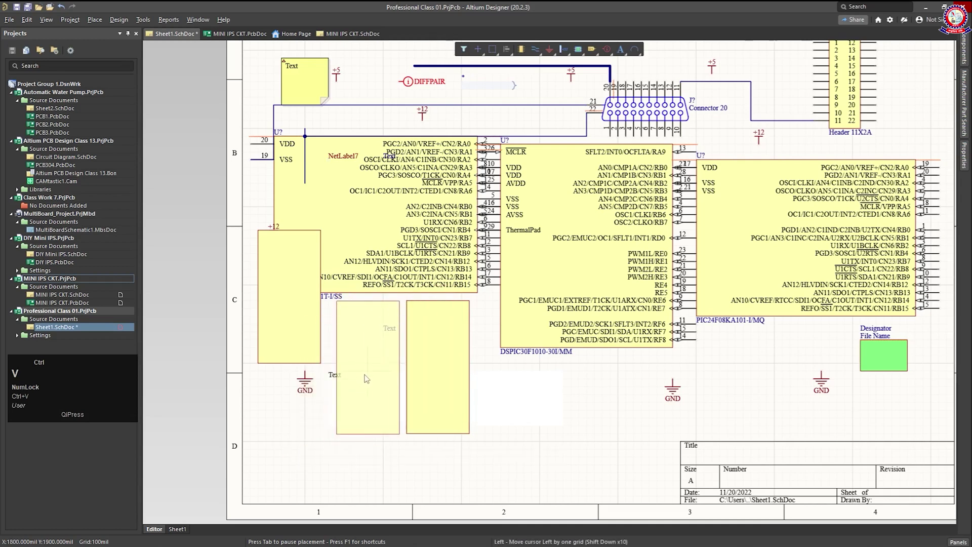
{"action": "left_click", "coordinate": [366, 379]}
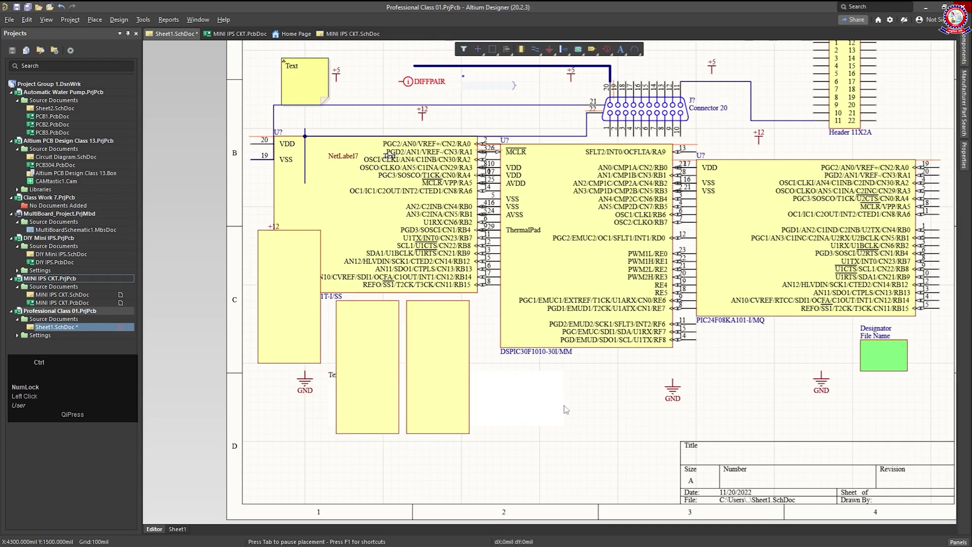
{"action": "key", "text": "ctrl+v"}
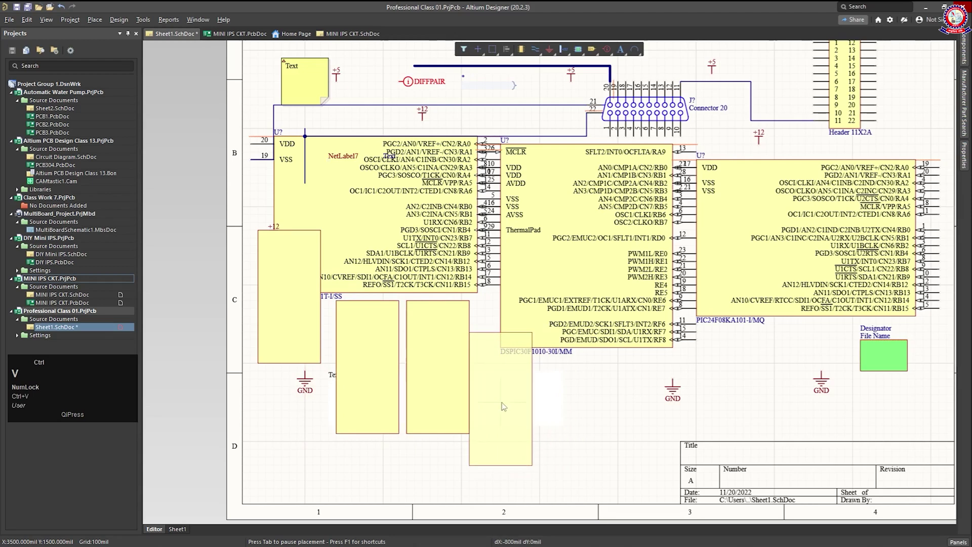
{"action": "left_click", "coordinate": [510, 376]}
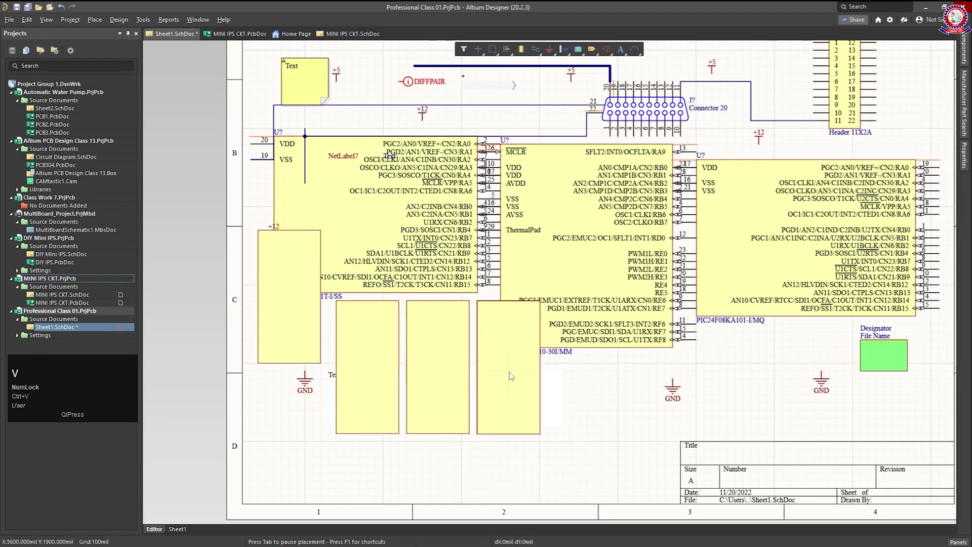
{"action": "key", "text": "ctrl+v"}
{"action": "right_click", "coordinate": [603, 392]}
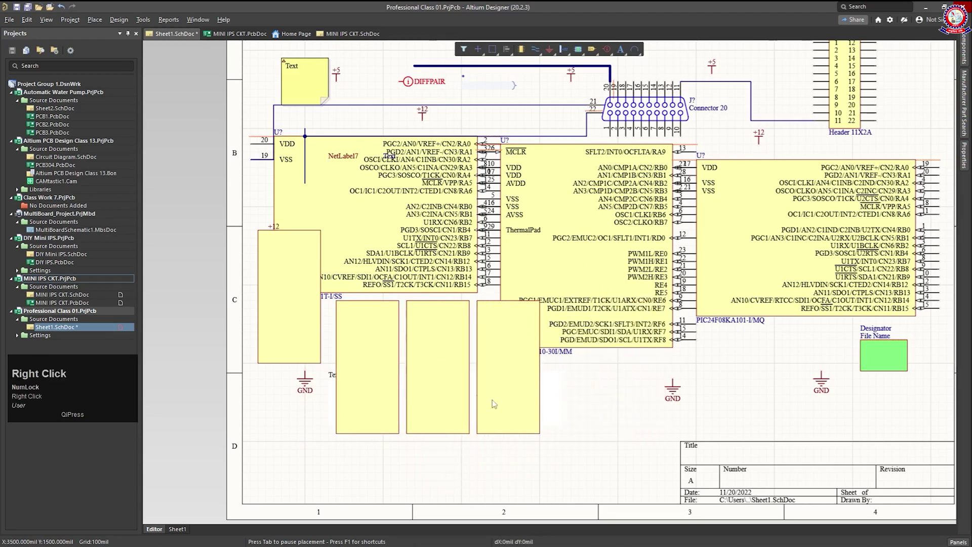
Delete the three pasted yellow rectangles together with the white text frame behind them.
{"action": "left_click", "coordinate": [411, 420]}
{"action": "left_click_drag", "start_coordinate": [411, 420], "coordinate": [334, 386]}
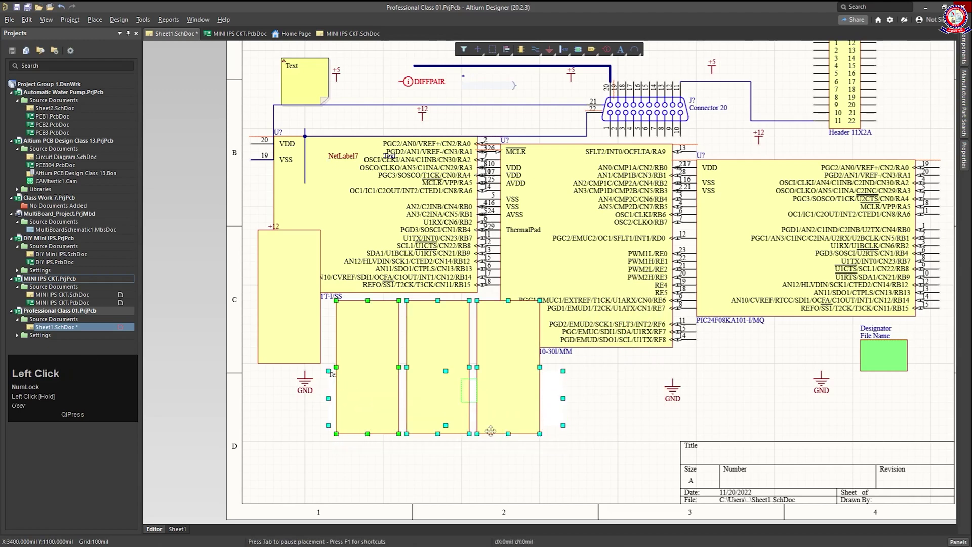
{"action": "left_click_drag", "start_coordinate": [490, 430], "coordinate": [490, 431]}
{"action": "key", "text": "Delete"}
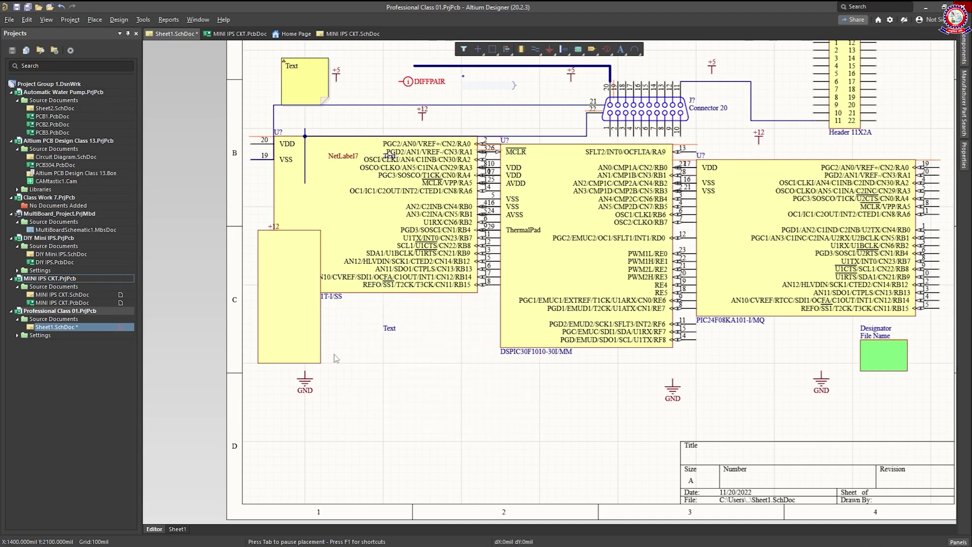
Cut the yellow rectangle overlapping the PIC24F04KA201T-I/SS part and paste it in the empty area beside the text string.
{"action": "key", "text": "ctrl+x"}
{"action": "left_click", "coordinate": [295, 345]}
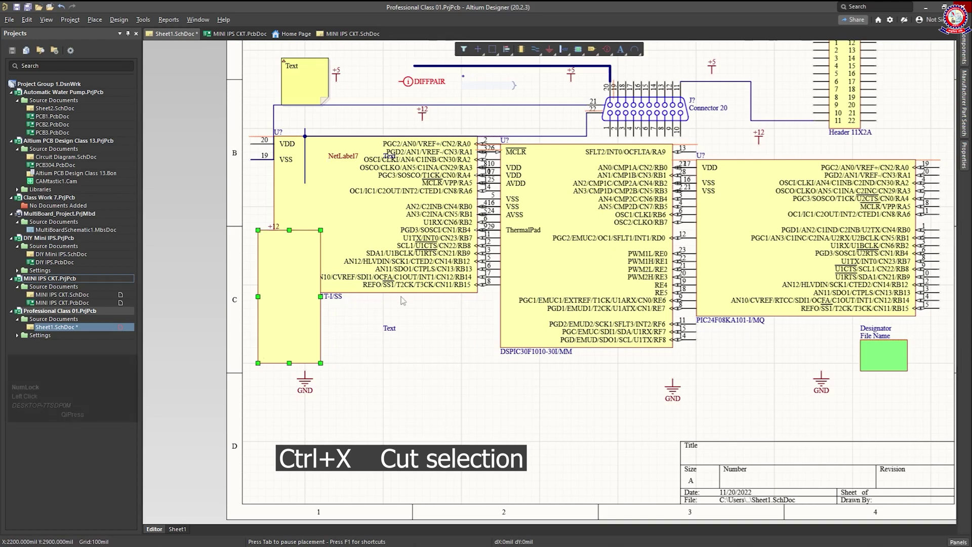
{"action": "key", "text": "ctrl+x"}
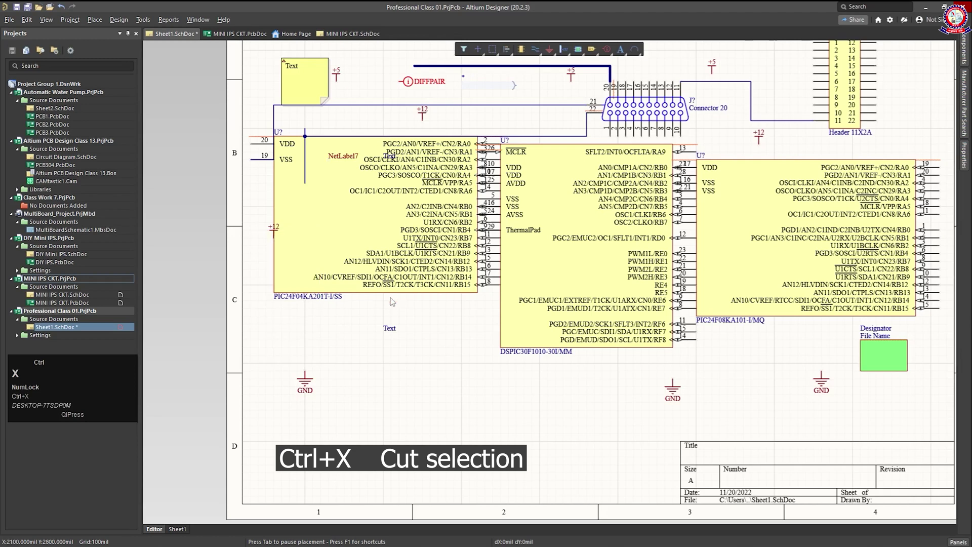
{"action": "key", "text": "ctrl+v"}
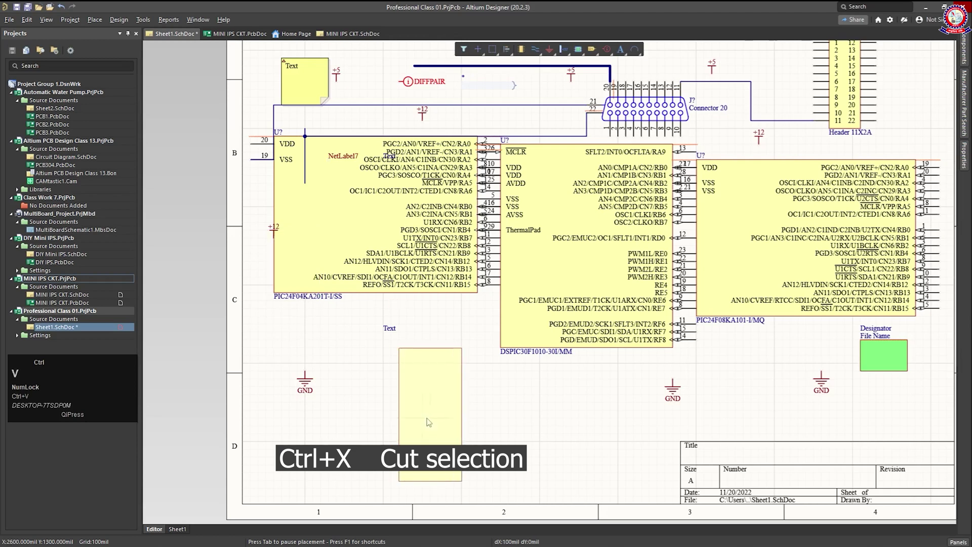
{"action": "left_click", "coordinate": [445, 383]}
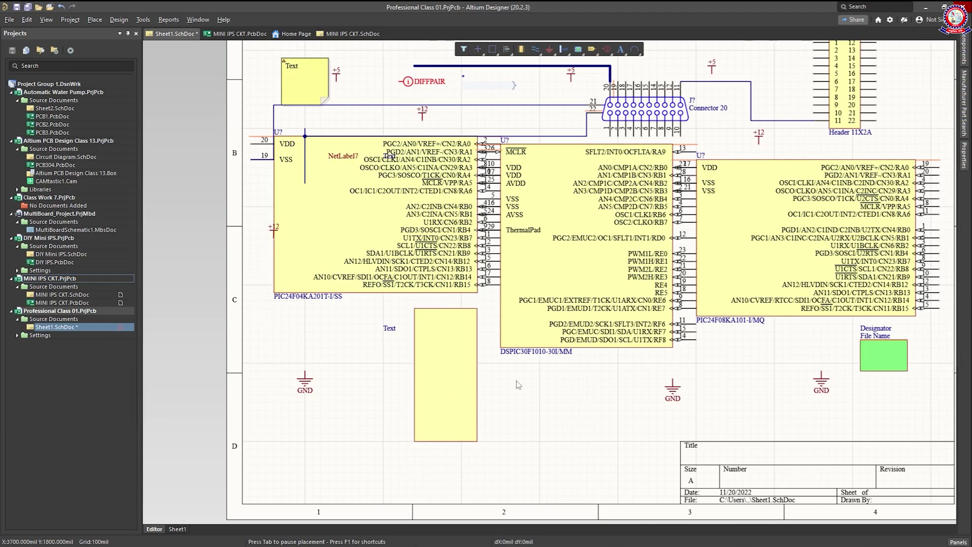
Cut the PIC24F04KA201T-I/SS part and paste it slightly lower and further left, over the top of the yellow rectangle.
{"action": "left_click", "coordinate": [351, 356]}
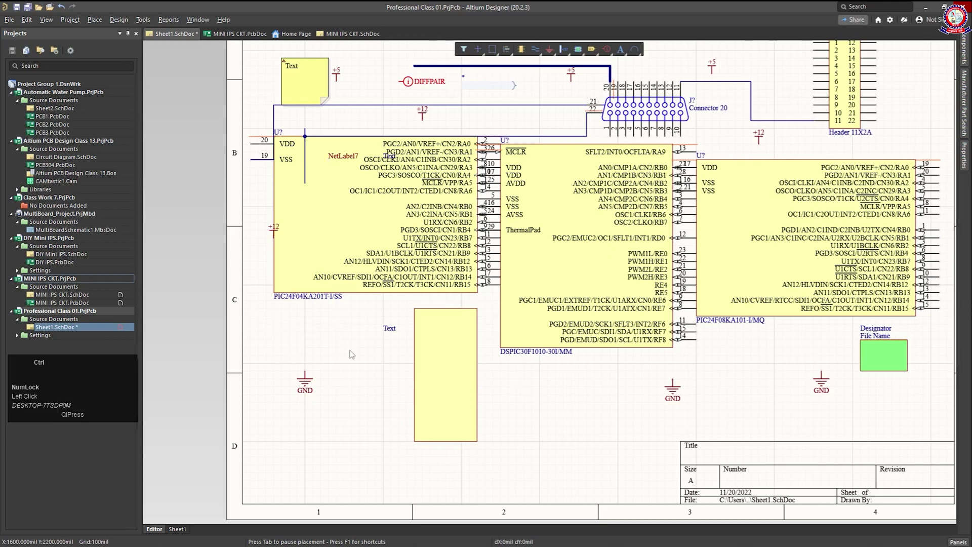
{"action": "left_click", "coordinate": [380, 196]}
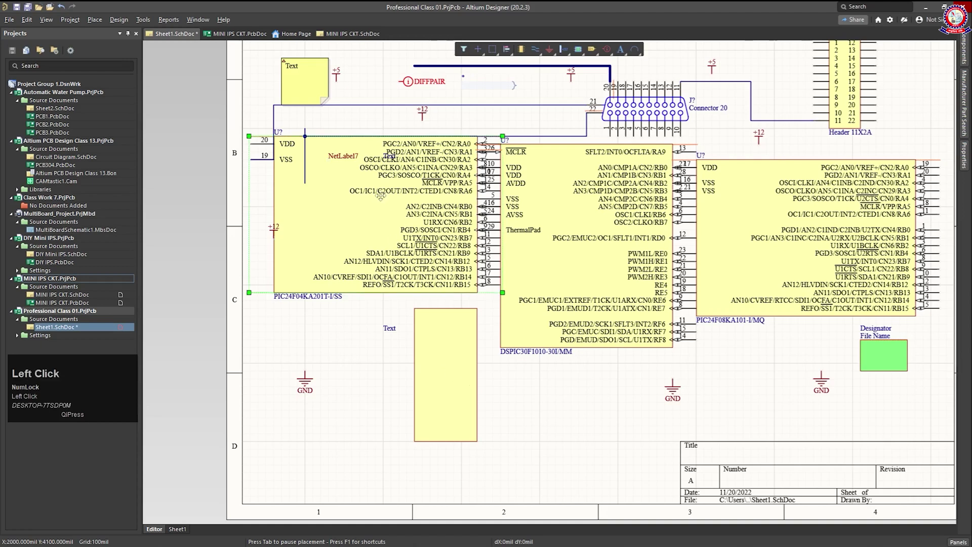
{"action": "key", "text": "ctrl+x"}
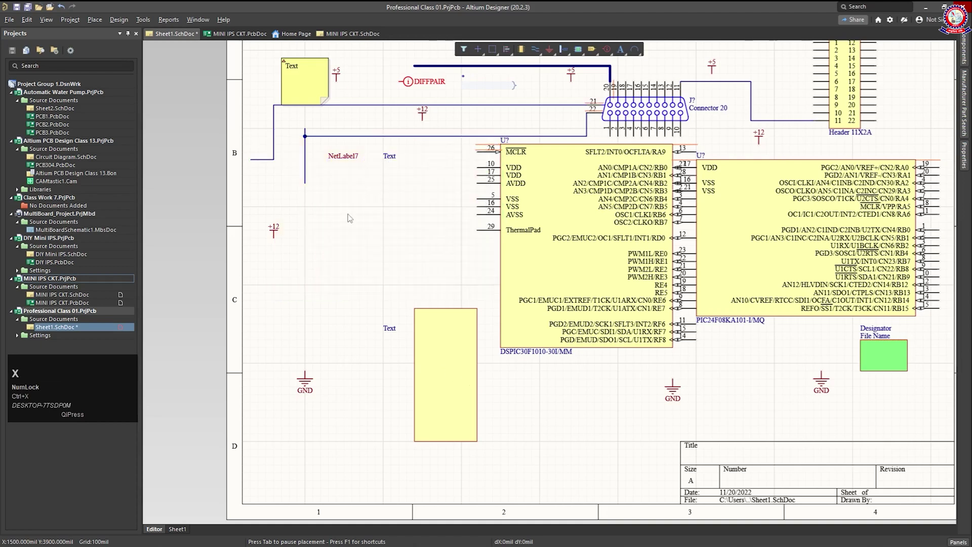
{"action": "key", "text": "ctrl+v"}
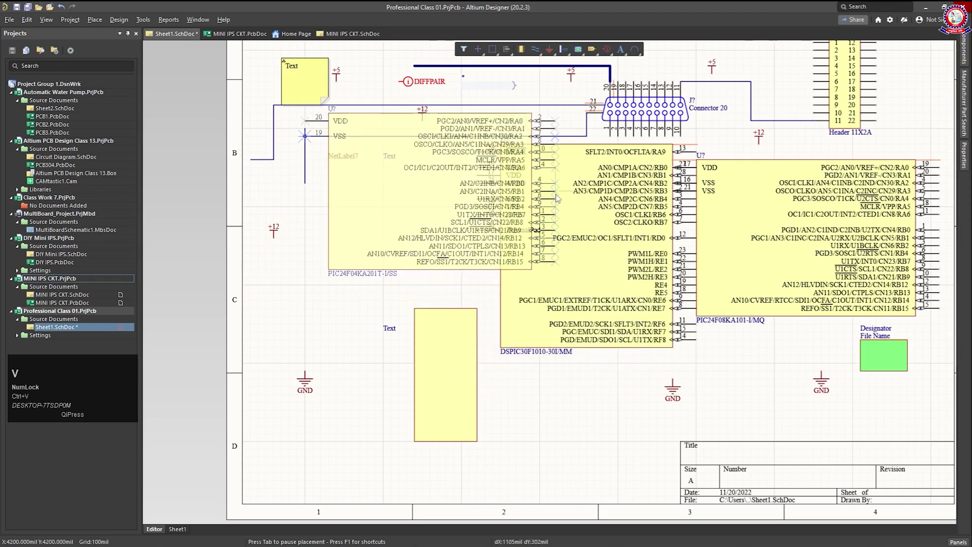
{"action": "left_click", "coordinate": [479, 244]}
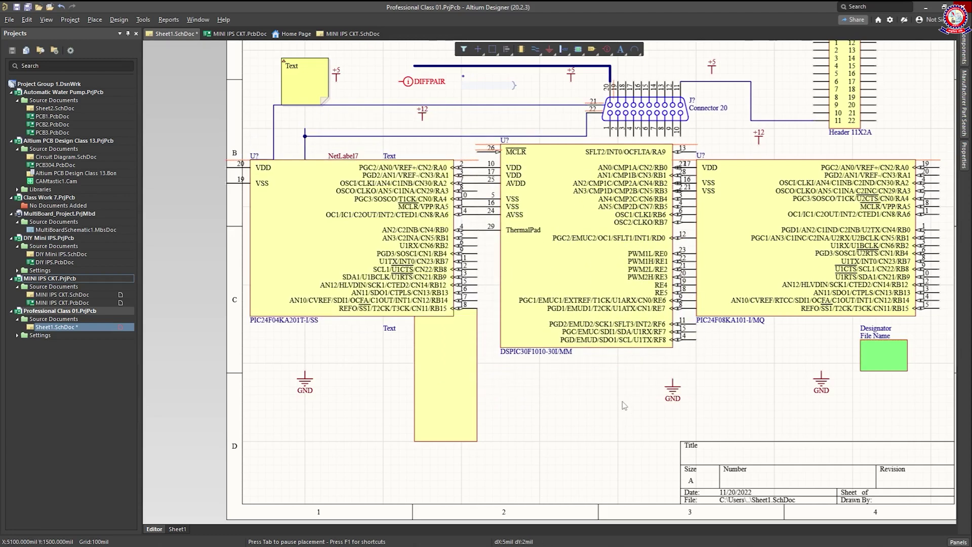
Move the green sheet symbol to the empty area below the leftmost GND symbol.
{"action": "left_click", "coordinate": [440, 368]}
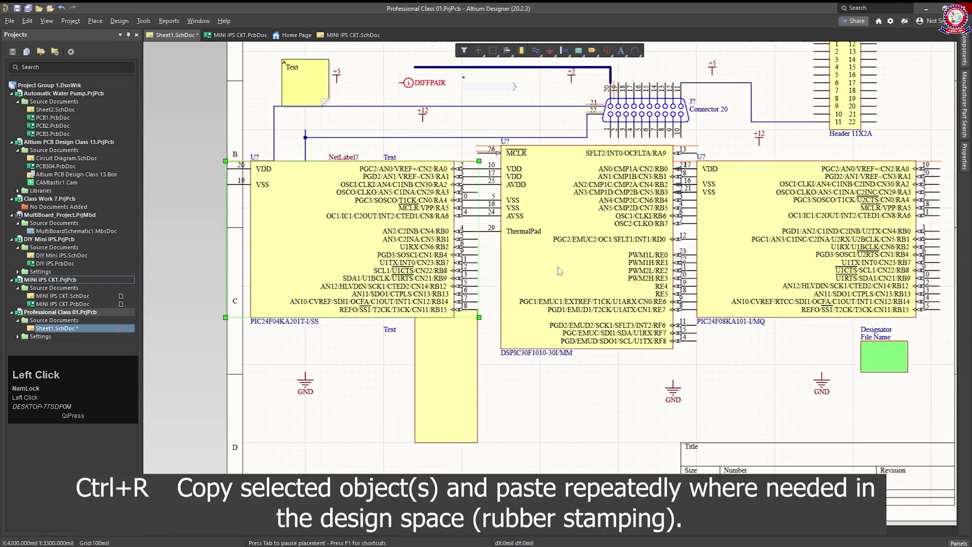
{"action": "left_click", "coordinate": [607, 330]}
{"action": "left_click_drag", "start_coordinate": [883, 362], "coordinate": [305, 436]}
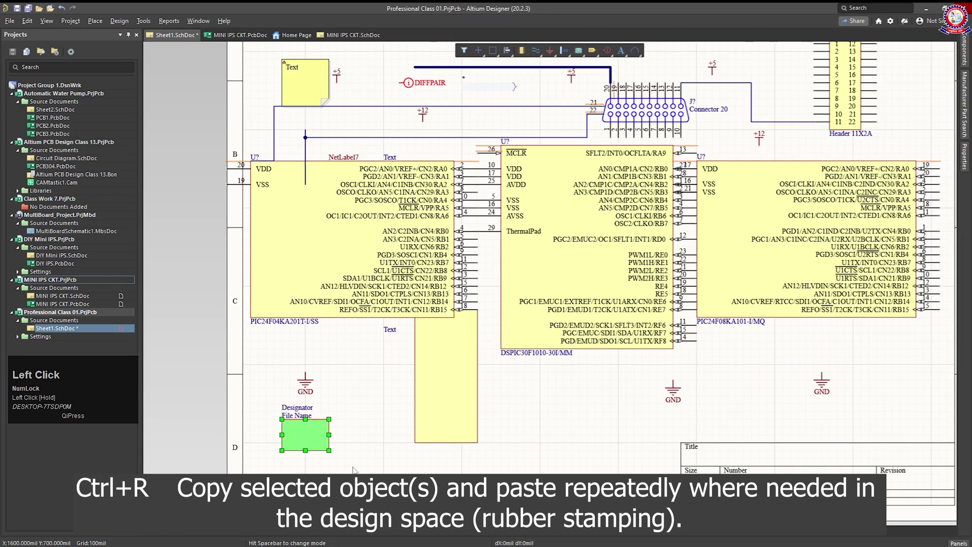
Rubber-stamp copies of the green sheet symbol repeatedly across the empty area below the three IC parts.
{"action": "left_click", "coordinate": [294, 428]}
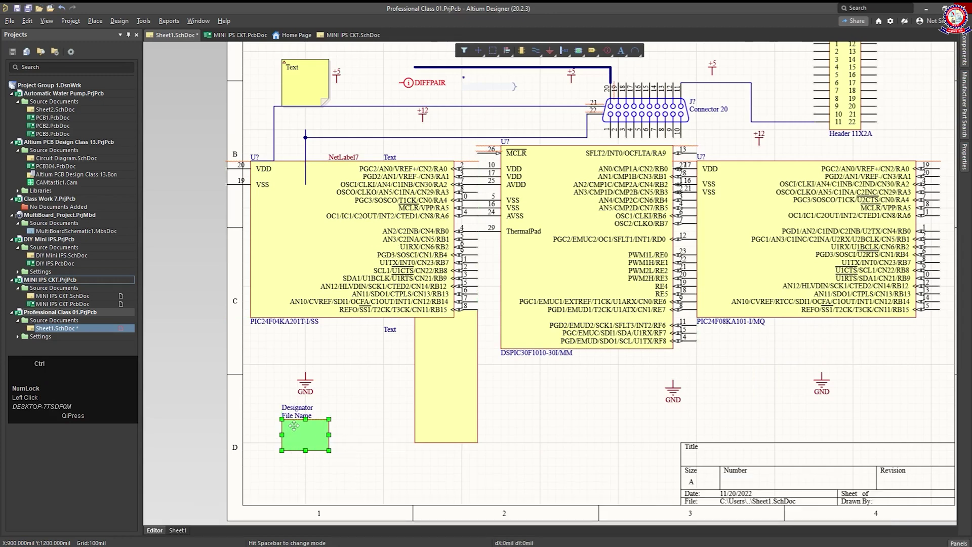
{"action": "key", "text": "ctrl+r"}
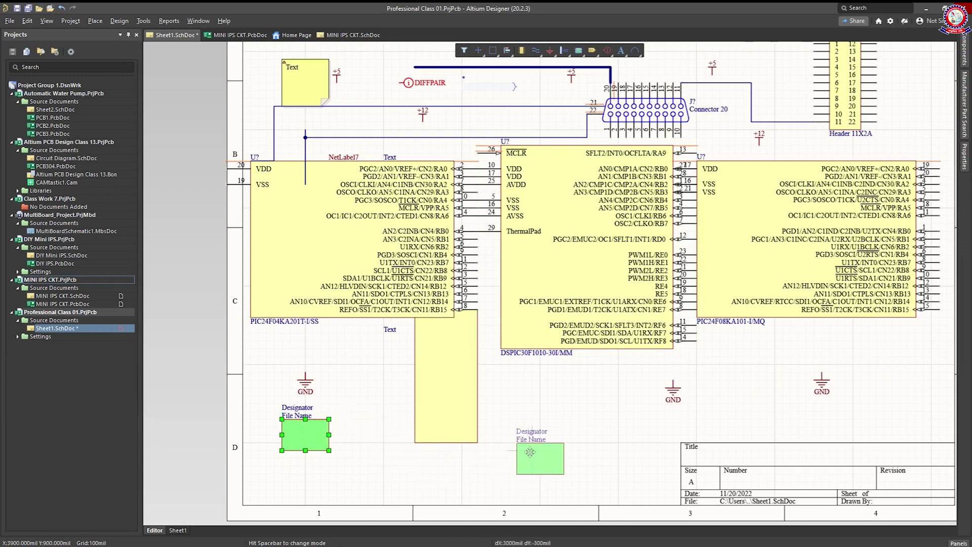
{"action": "left_click", "coordinate": [523, 429]}
{"action": "left_click", "coordinate": [591, 430]}
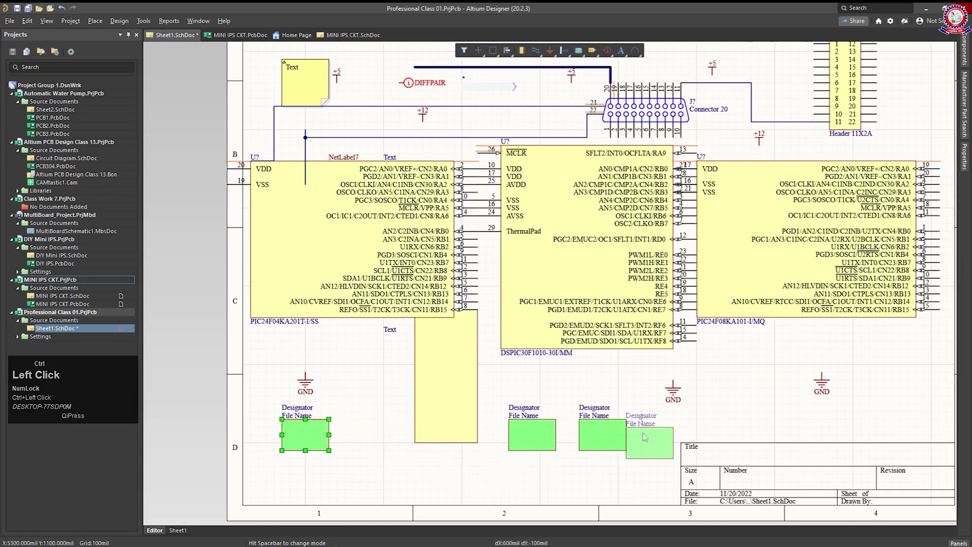
{"action": "left_click", "coordinate": [649, 431]}
{"action": "left_click", "coordinate": [714, 426]}
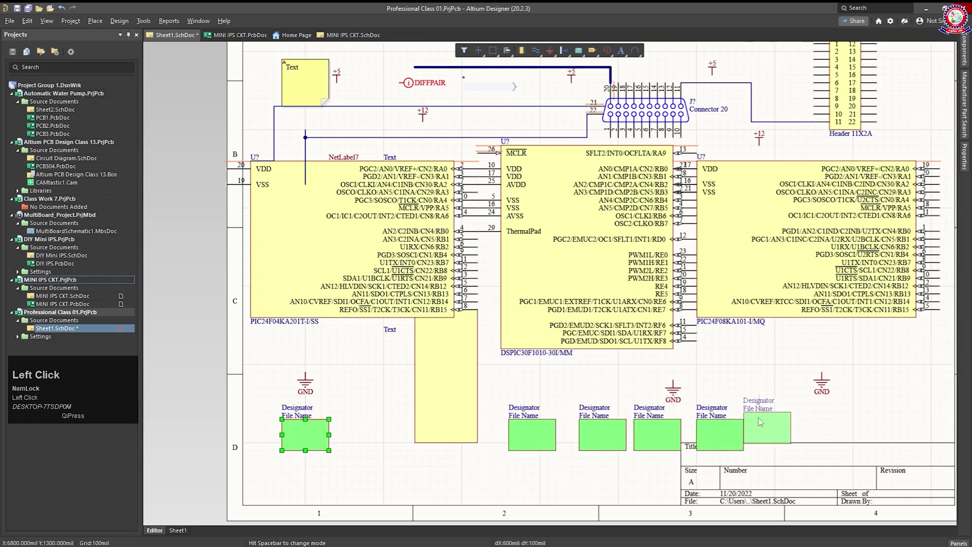
{"action": "left_click", "coordinate": [781, 421]}
{"action": "left_click", "coordinate": [875, 420]}
{"action": "left_click", "coordinate": [890, 365]}
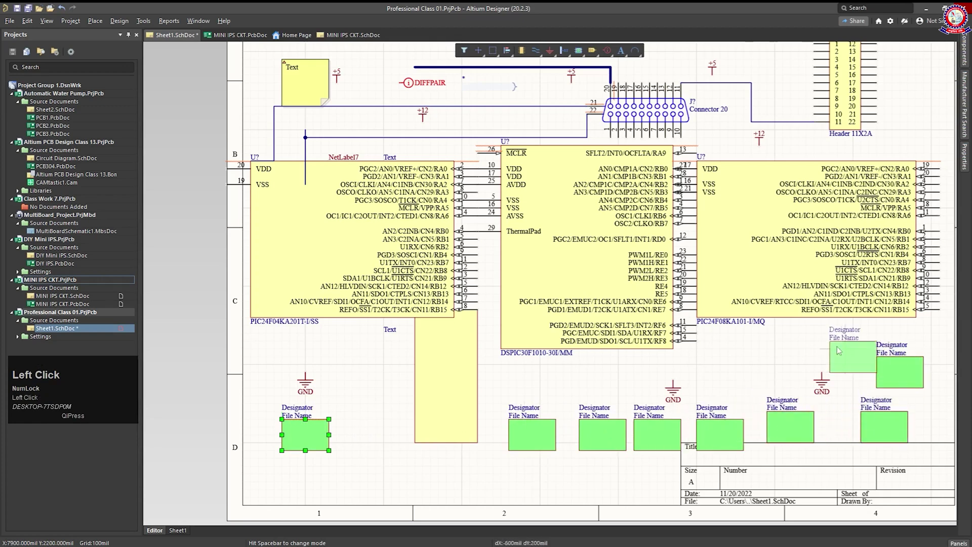
{"action": "left_click", "coordinate": [796, 339]}
{"action": "left_click", "coordinate": [748, 346]}
{"action": "left_click", "coordinate": [652, 366]}
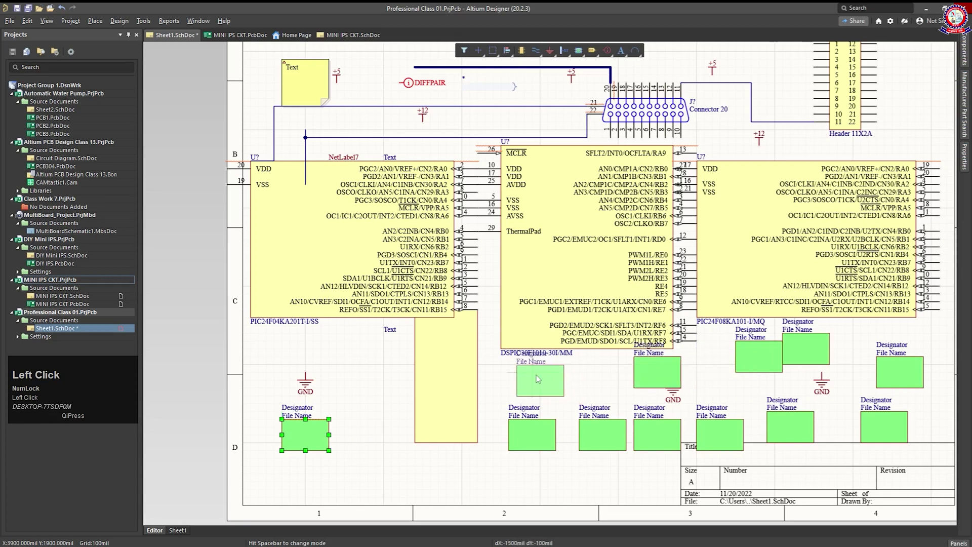
{"action": "left_click", "coordinate": [529, 370]}
{"action": "left_click", "coordinate": [489, 472]}
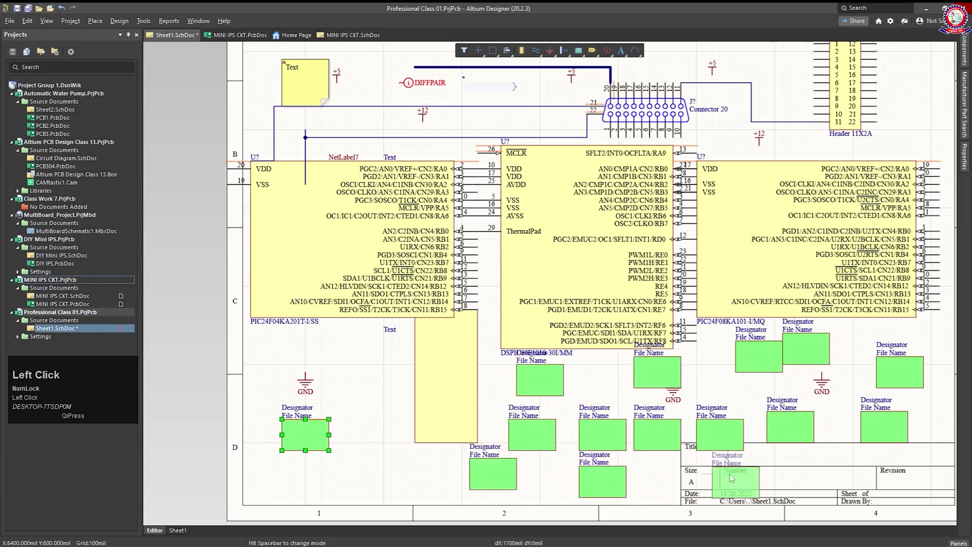
{"action": "left_click", "coordinate": [361, 354]}
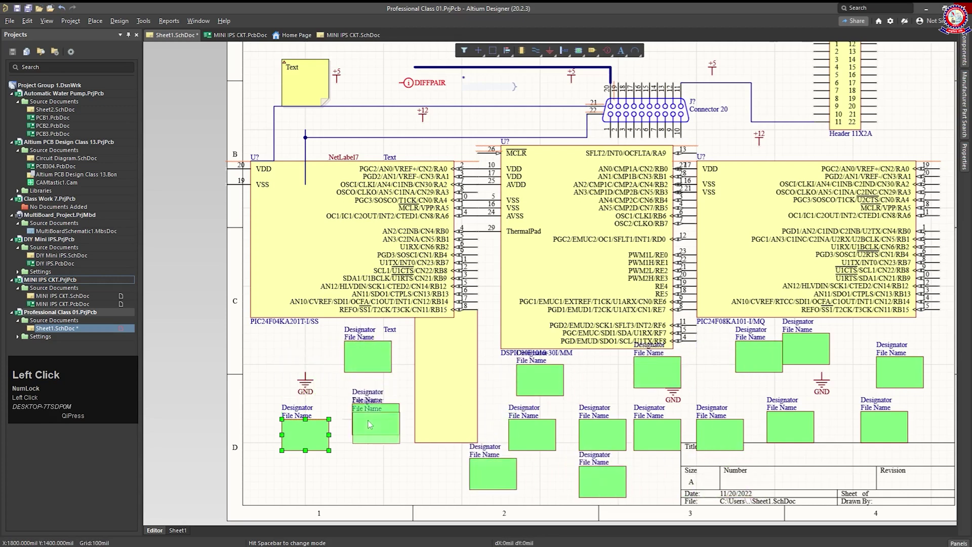
{"action": "left_click", "coordinate": [368, 424]}
{"action": "left_click", "coordinate": [370, 470]}
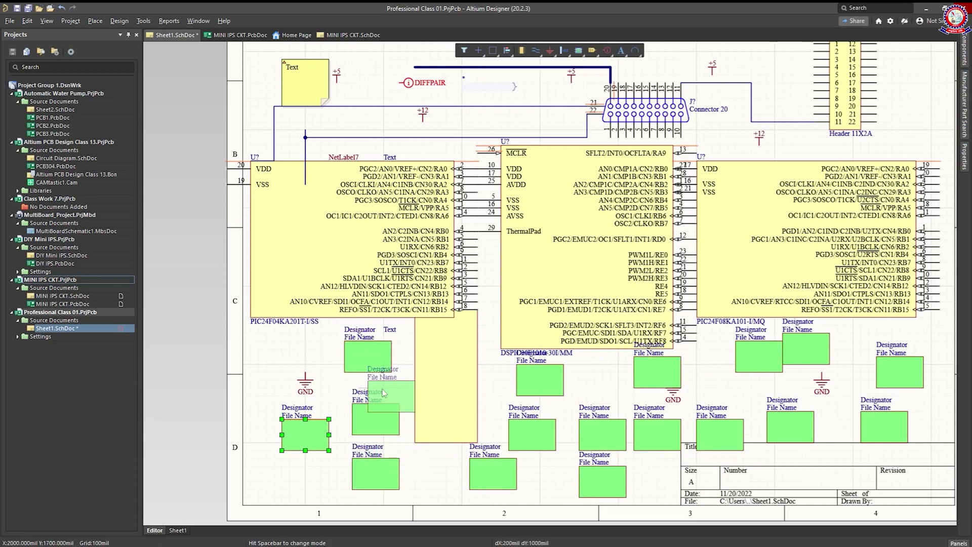
{"action": "right_click", "coordinate": [510, 410]}
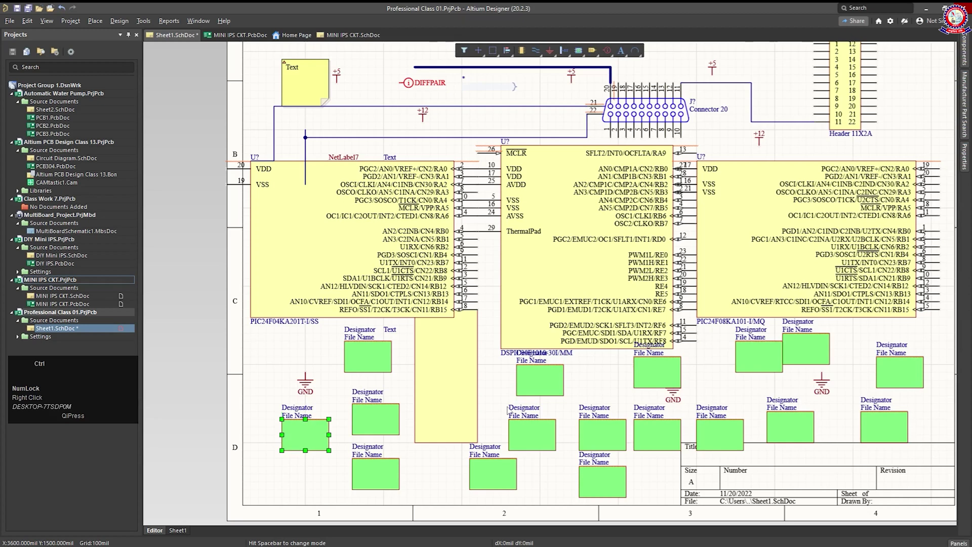
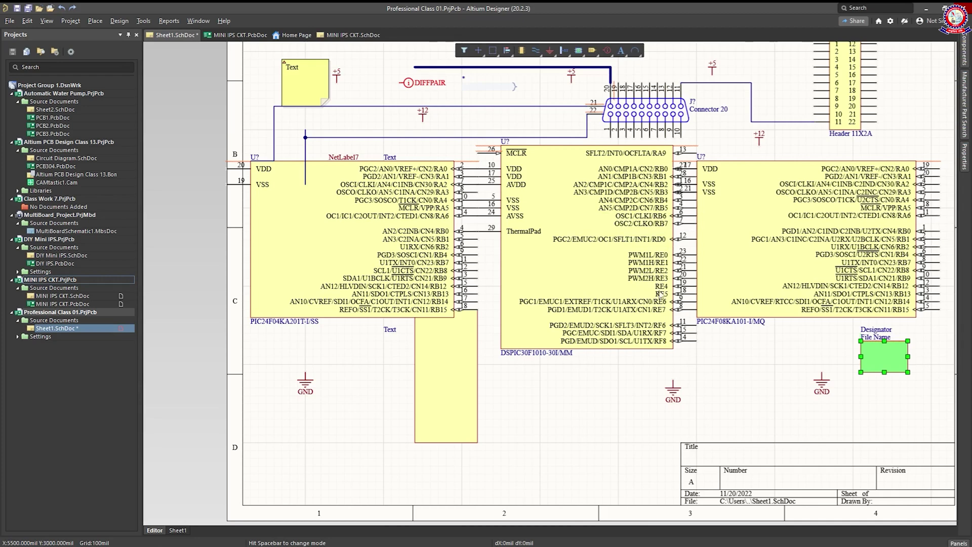
Scroll the schematic sheet vertically to view its upper border and its title block.
{"action": "scroll", "coordinate": [709, 368], "scroll_direction": "up", "scroll_amount": 3}
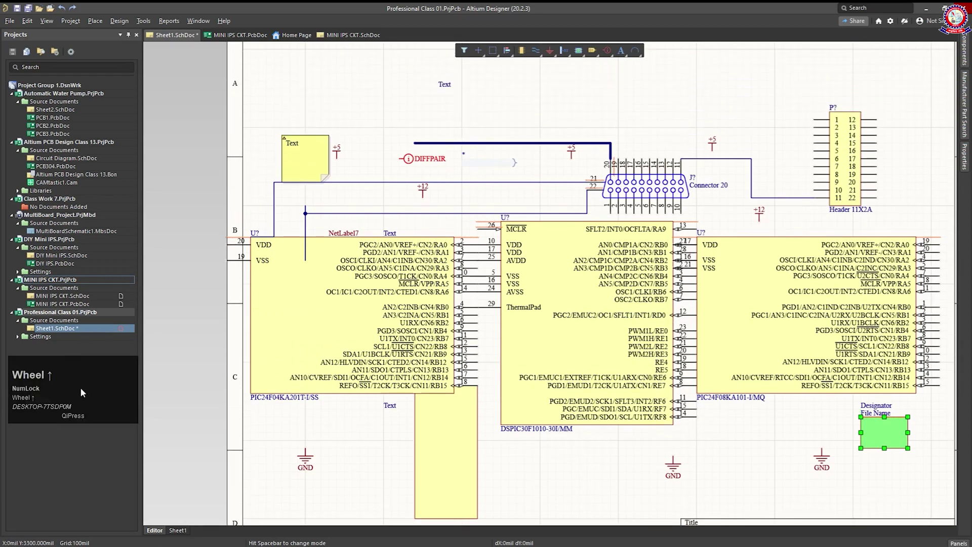
{"action": "scroll", "coordinate": [555, 391], "scroll_direction": "up", "scroll_amount": 3}
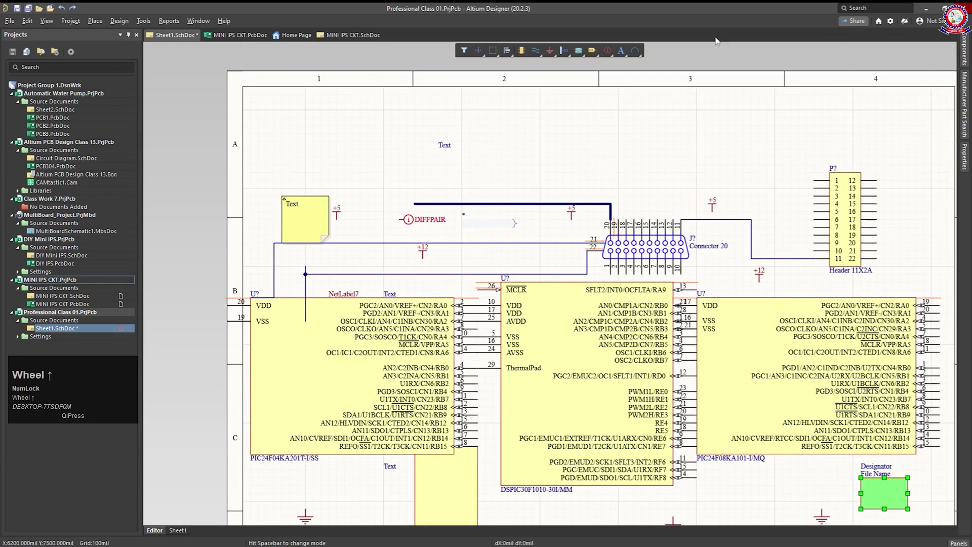
{"action": "scroll", "coordinate": [709, 158], "scroll_direction": "down", "scroll_amount": 5}
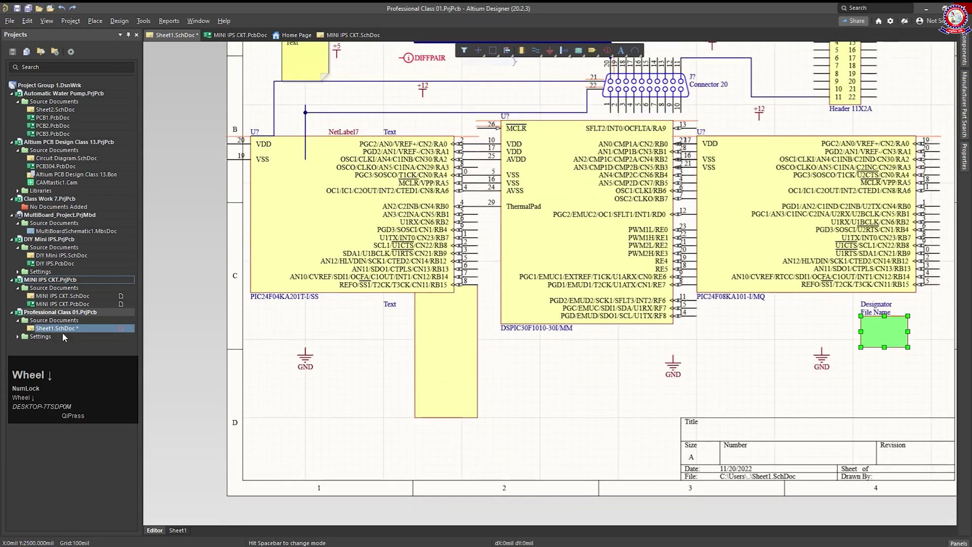
{"action": "scroll", "coordinate": [640, 350], "scroll_direction": "up", "scroll_amount": 4}
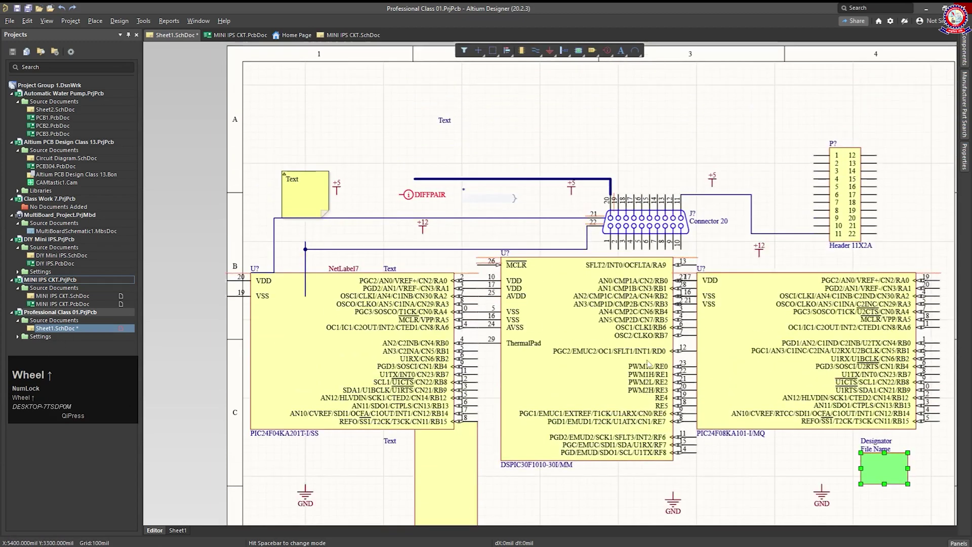
{"action": "scroll", "coordinate": [647, 360], "scroll_direction": "down", "scroll_amount": 4}
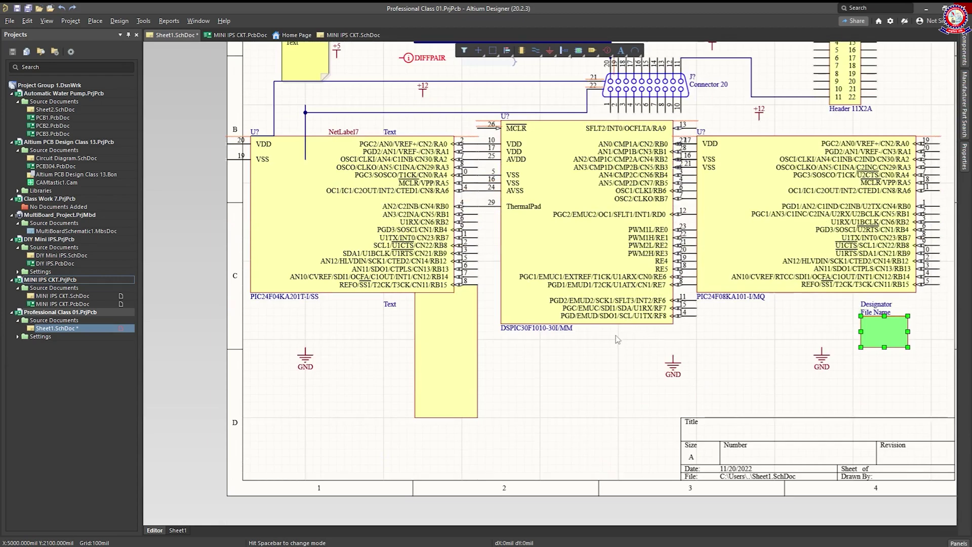
Zoom in closely on the pin circles of Connector 20 and back out until the whole sheet is in view.
{"action": "key", "text": "ctrl"}
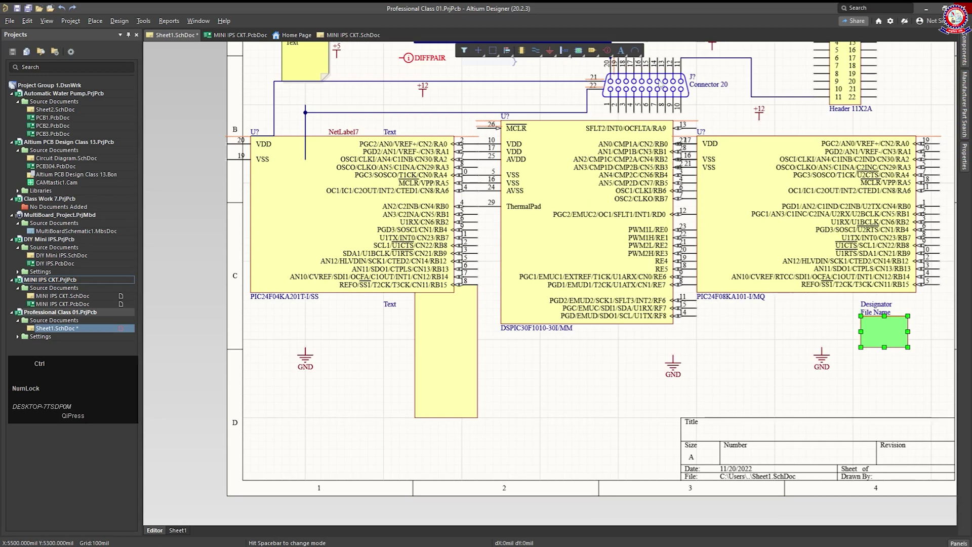
{"action": "scroll", "coordinate": [662, 87], "scroll_direction": "up", "scroll_amount": 2, "text": "ctrl"}
{"action": "scroll", "coordinate": [661, 86], "scroll_direction": "up", "scroll_amount": 5, "text": "ctrl"}
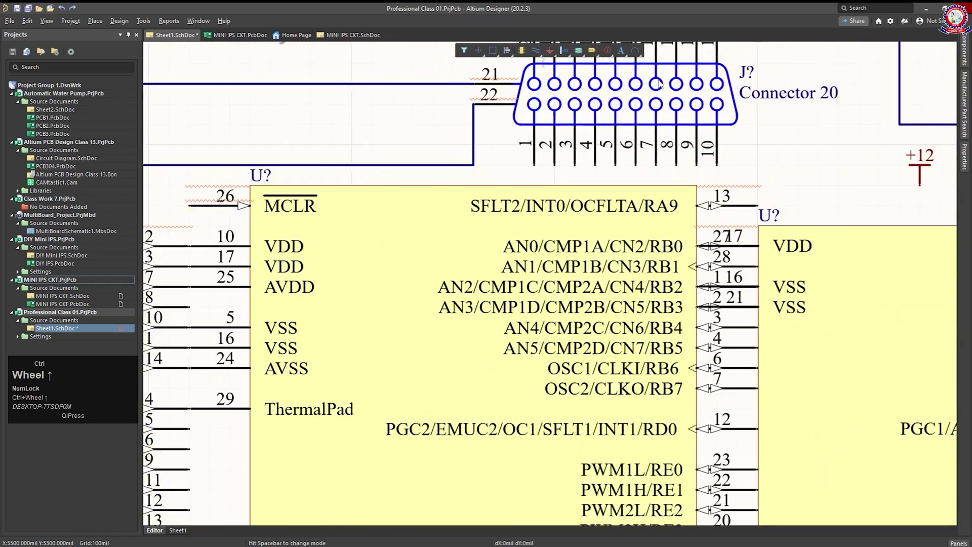
{"action": "scroll", "coordinate": [661, 84], "scroll_direction": "up", "scroll_amount": 4, "text": "ctrl"}
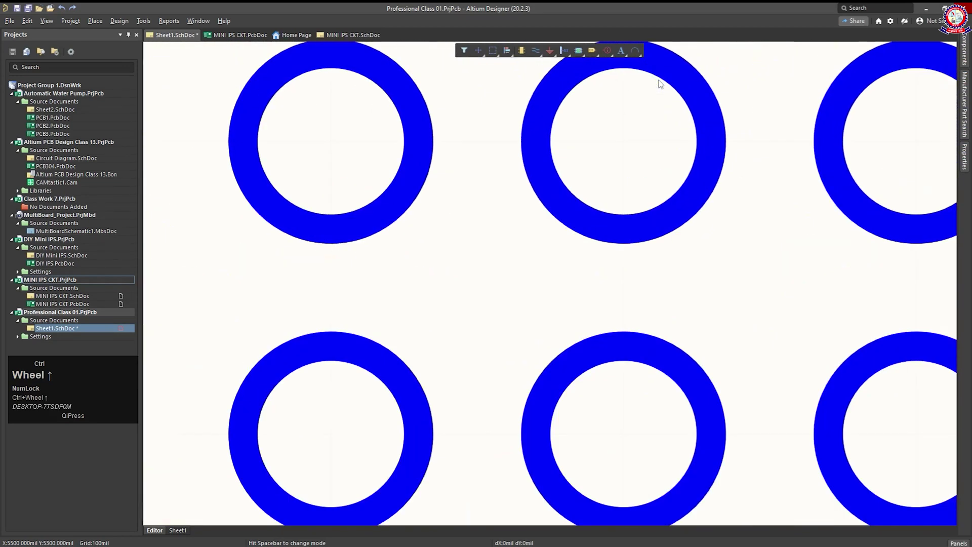
{"action": "scroll", "coordinate": [661, 84], "scroll_direction": "down", "scroll_amount": 5, "text": "ctrl"}
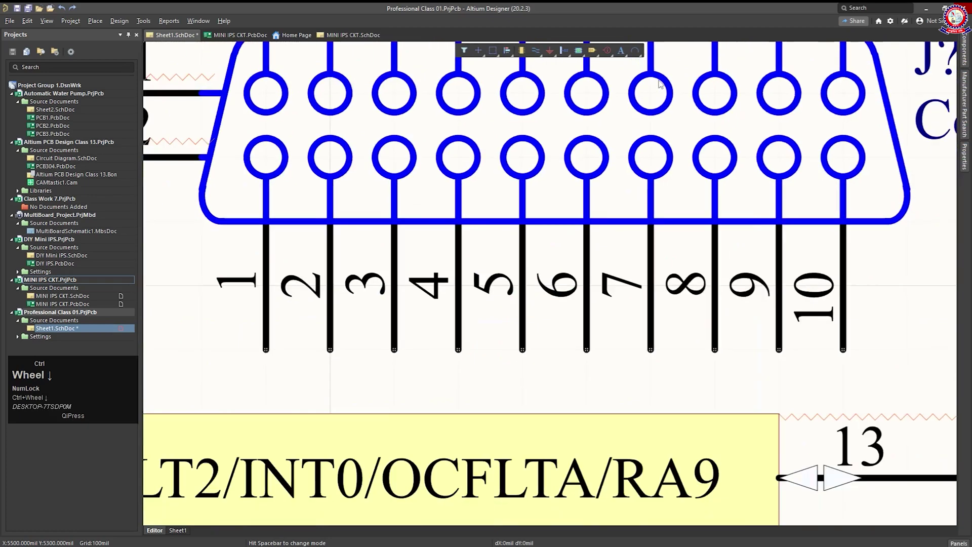
{"action": "scroll", "coordinate": [660, 85], "scroll_direction": "down", "scroll_amount": 6, "text": "ctrl"}
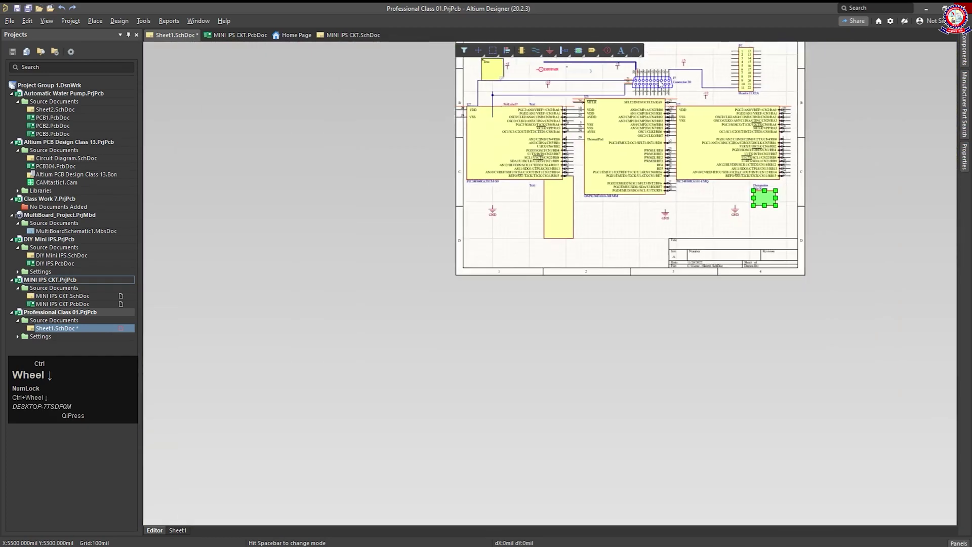
{"action": "scroll", "coordinate": [661, 84], "scroll_direction": "down", "scroll_amount": 3, "text": "ctrl"}
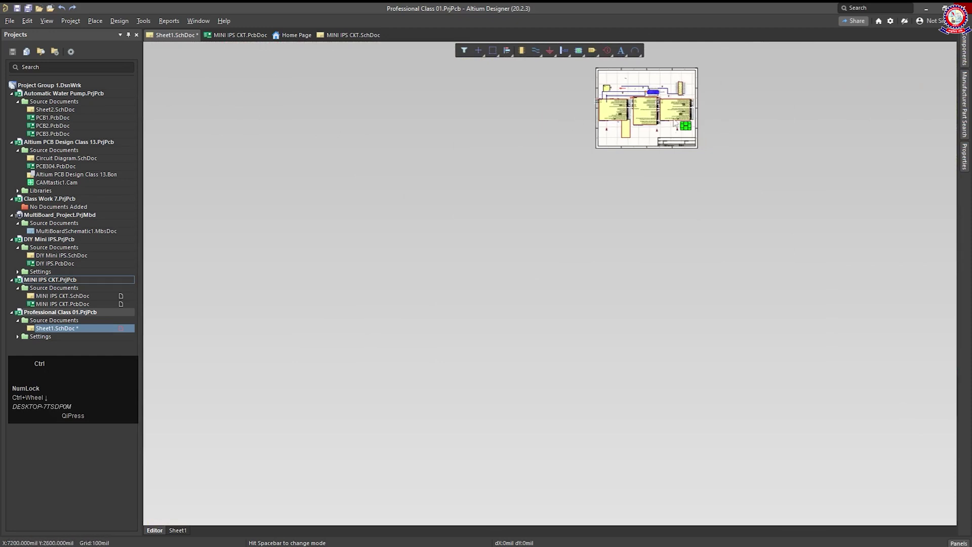
{"action": "scroll", "coordinate": [675, 123], "scroll_direction": "up", "scroll_amount": 6, "text": "ctrl"}
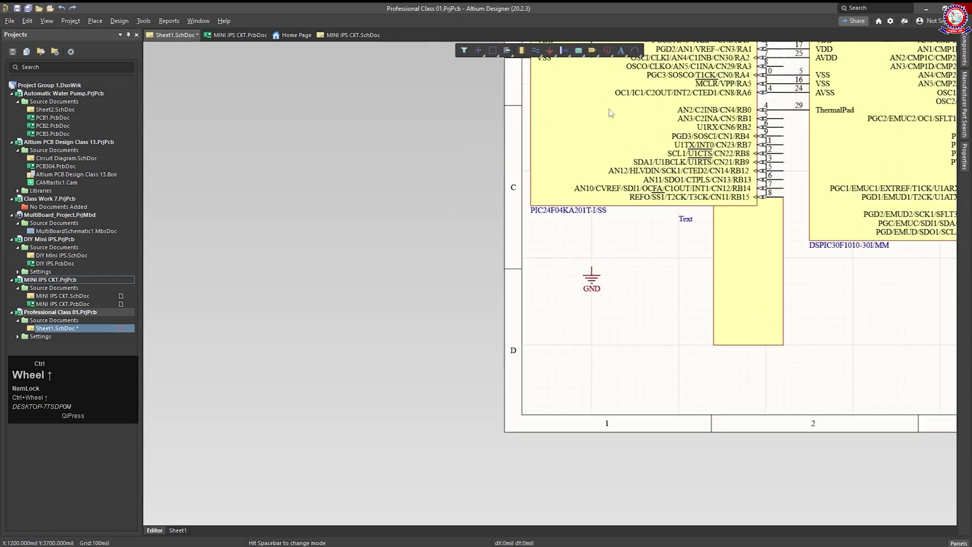
{"action": "scroll", "coordinate": [615, 119], "scroll_direction": "down", "scroll_amount": 6, "text": "ctrl"}
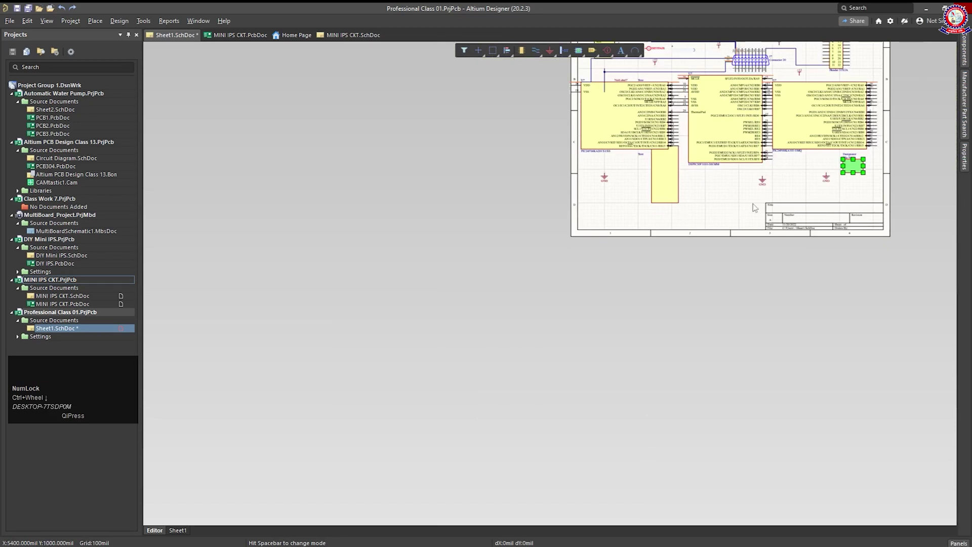
{"action": "scroll", "coordinate": [754, 208], "scroll_direction": "up", "scroll_amount": 3}
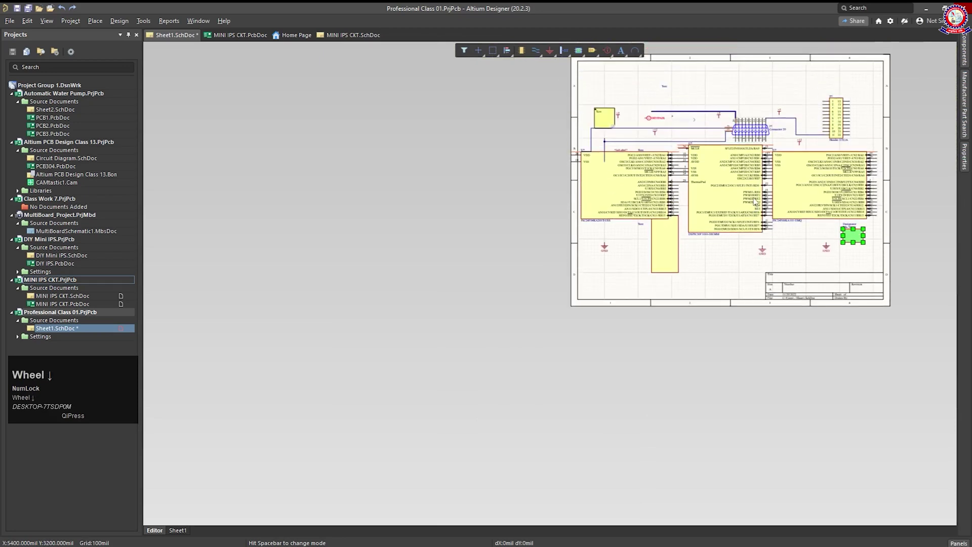
Deselect the green sheet symbol, pan the sheet toward the middle of the design space and view the DSPIC30F1010-30I/MM part up close.
{"action": "left_click", "coordinate": [691, 273]}
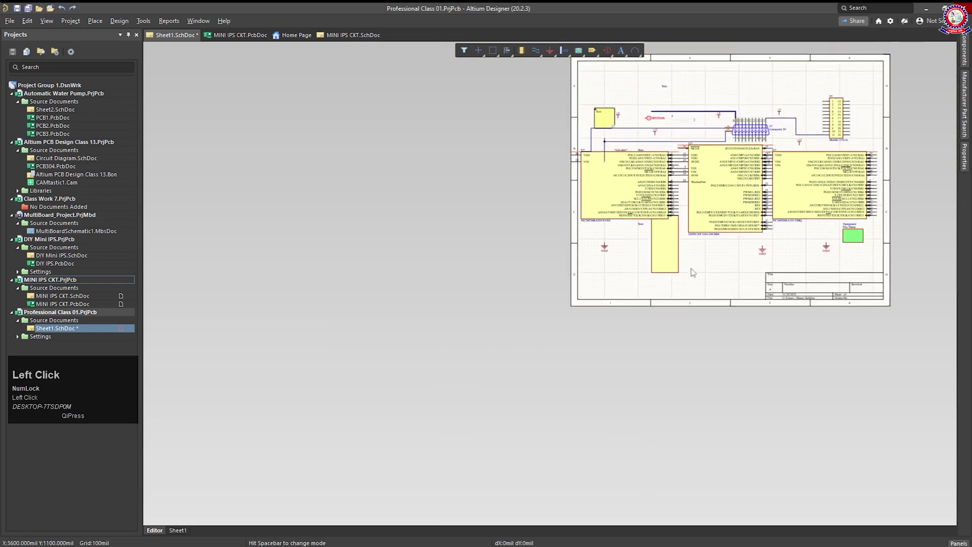
{"action": "right_click_drag", "start_coordinate": [781, 258], "coordinate": [546, 317]}
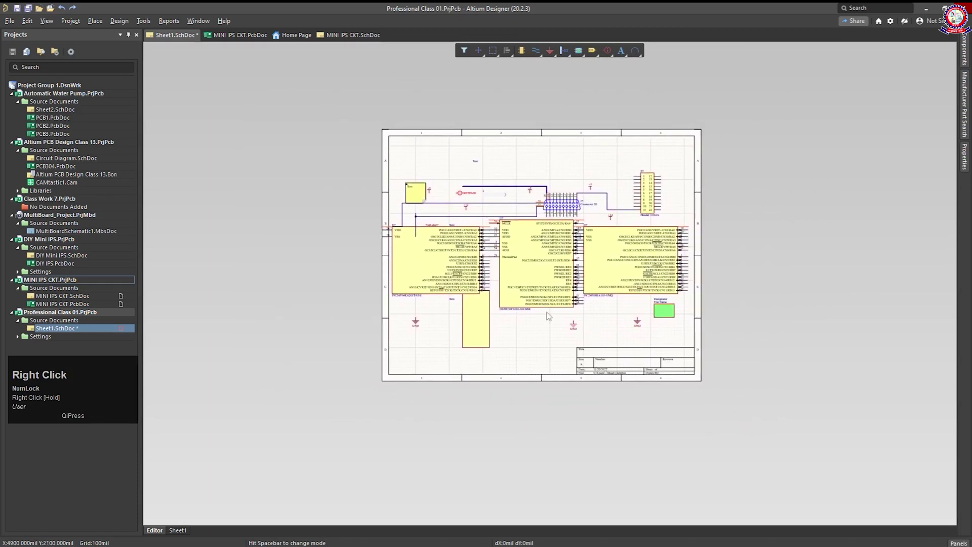
{"action": "scroll", "coordinate": [509, 281], "scroll_direction": "up", "scroll_amount": 3, "text": "ctrl"}
{"action": "scroll", "coordinate": [513, 280], "scroll_direction": "up", "scroll_amount": 4, "text": "ctrl"}
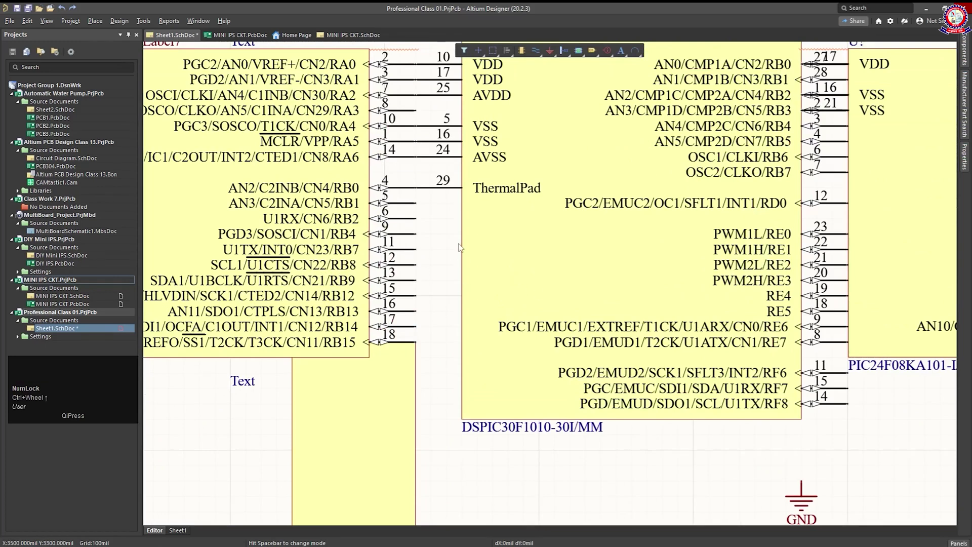
{"action": "right_click_drag", "start_coordinate": [538, 262], "coordinate": [529, 201]}
Examine the DSPIC30F1010-30I/MM part from its upper pins to its lower pins, and return to an overview of the schematic.
{"action": "scroll", "coordinate": [560, 238], "scroll_direction": "down", "scroll_amount": 3}
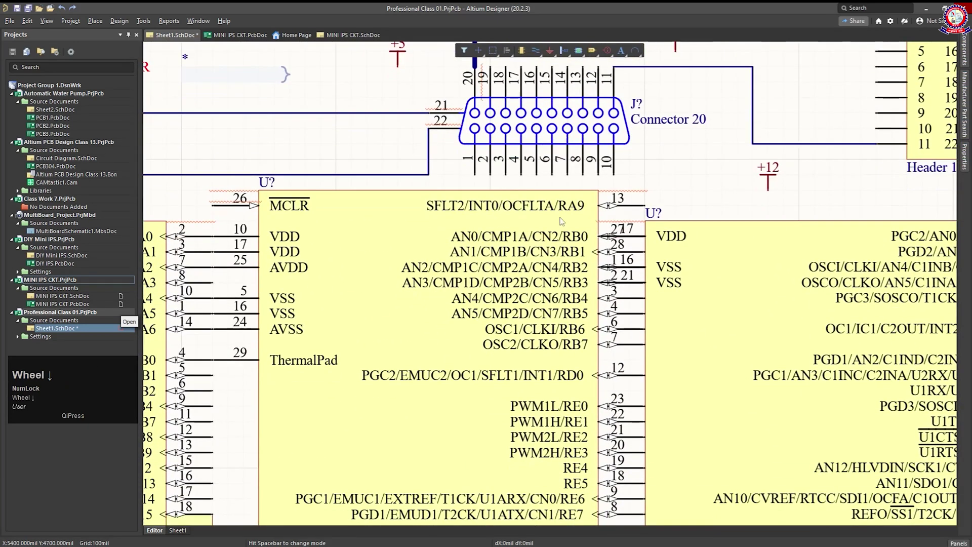
{"action": "scroll", "coordinate": [560, 242], "scroll_direction": "down", "scroll_amount": 1}
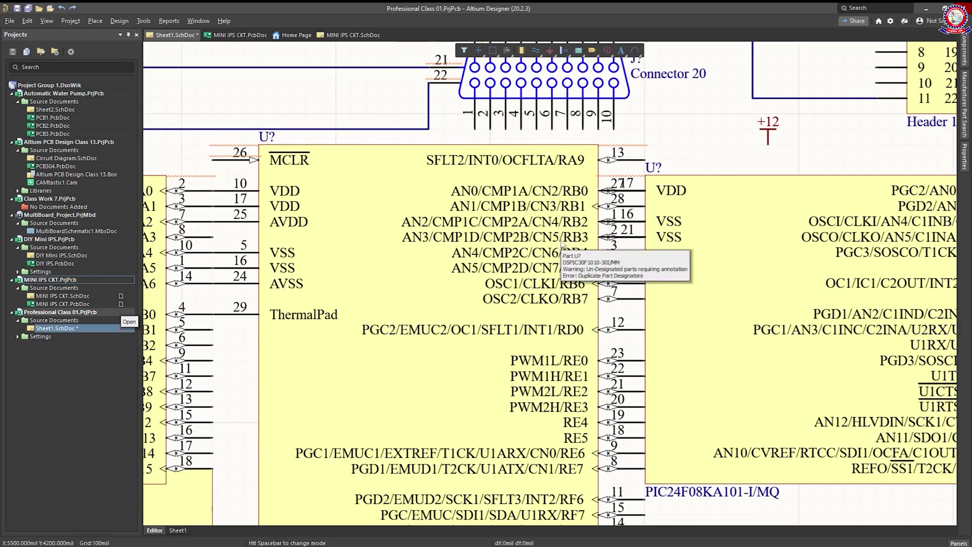
{"action": "scroll", "coordinate": [562, 243], "scroll_direction": "down", "scroll_amount": 3}
{"action": "scroll", "coordinate": [561, 245], "scroll_direction": "down", "scroll_amount": 1}
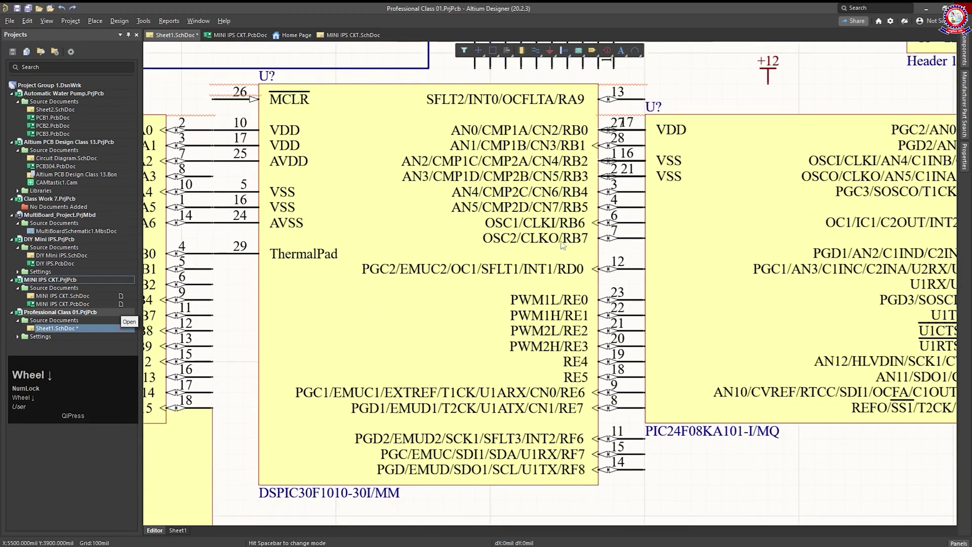
{"action": "scroll", "coordinate": [559, 244], "scroll_direction": "down", "scroll_amount": 5, "text": "ctrl"}
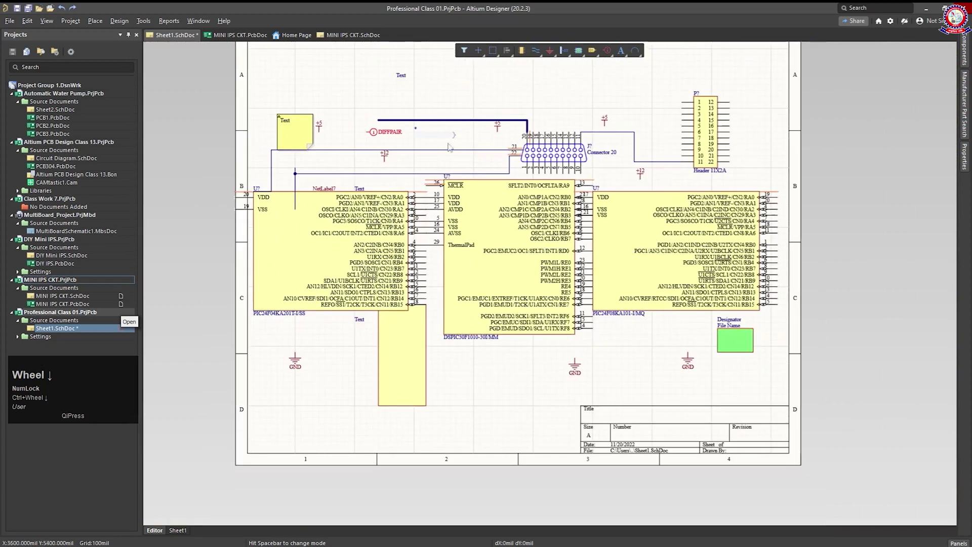
{"action": "scroll", "coordinate": [451, 159], "scroll_direction": "up", "scroll_amount": 3, "text": "ctrl"}
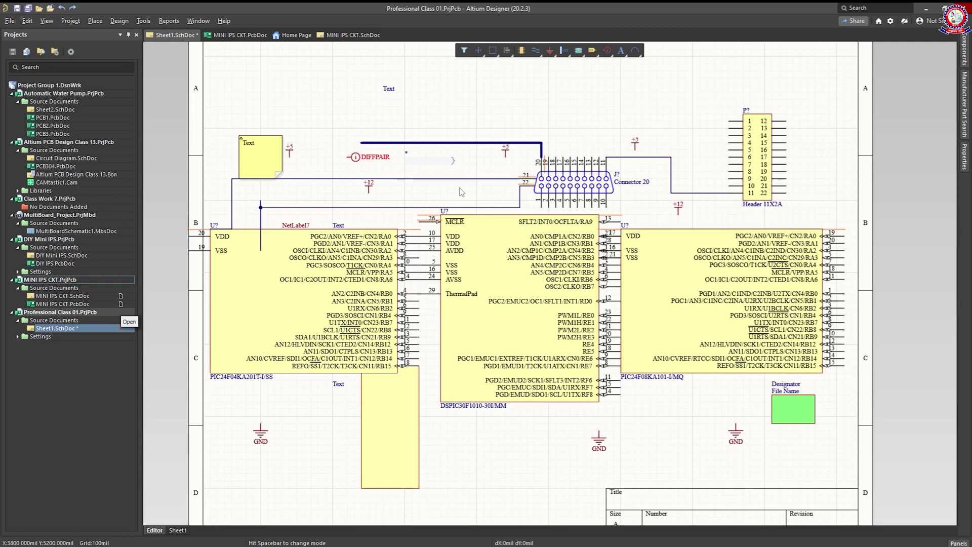
Move the cursor in single grid steps in all four directions around the empty area beside Connector 20, and pick the yellow text note.
{"action": "key", "text": "Up"}
{"action": "key", "text": "Up"}
{"action": "key", "text": "Up"}
{"action": "key", "text": "Up"}
{"action": "key", "text": "Up"}
{"action": "key", "text": "Down"}
{"action": "key", "text": "Down"}
{"action": "key", "text": "Down"}
{"action": "key", "text": "Down"}
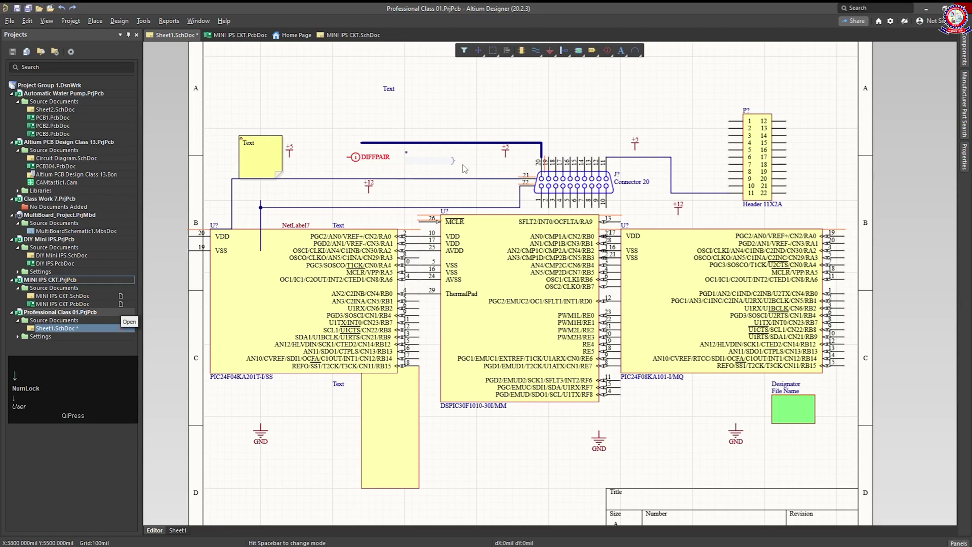
{"action": "key", "text": "Right"}
{"action": "key", "text": "Right"}
{"action": "key", "text": "Right"}
{"action": "key", "text": "Right"}
{"action": "key", "text": "Right"}
{"action": "key", "text": "Right"}
{"action": "key", "text": "Left"}
{"action": "key", "text": "Left"}
{"action": "key", "text": "Left"}
{"action": "key", "text": "Left"}
{"action": "key", "text": "Left"}
{"action": "key", "text": "Left"}
{"action": "key", "text": "Up"}
{"action": "key", "text": "Up"}
{"action": "key", "text": "Right"}
{"action": "key", "text": "Right"}
{"action": "key", "text": "Down"}
{"action": "key", "text": "Left"}
{"action": "key", "text": "Up"}
{"action": "key", "text": "Left"}
{"action": "key", "text": "Left"}
{"action": "key", "text": "Left"}
{"action": "key", "text": "Left"}
{"action": "key", "text": "Left"}
{"action": "left_click", "coordinate": [260, 153]}
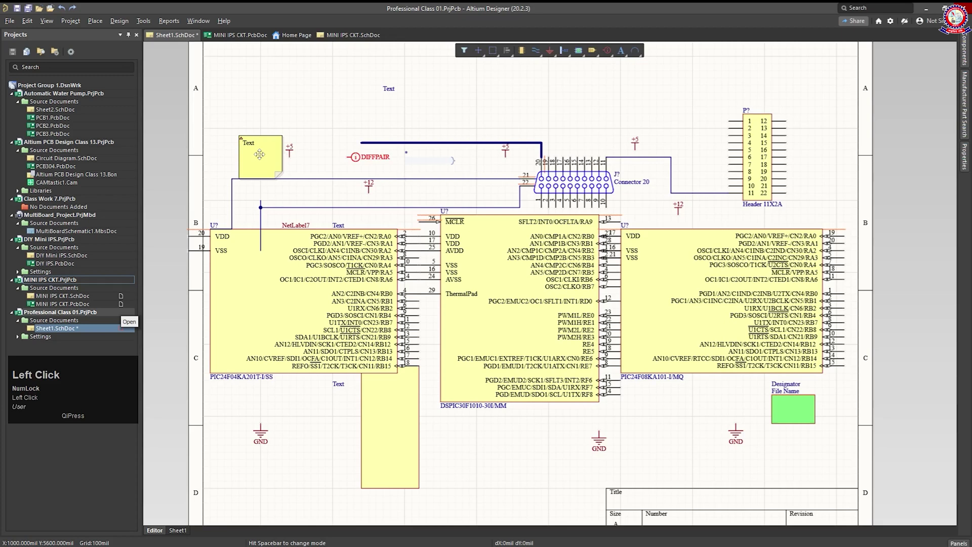
Move the yellow text note about 400 mil straight up, into the clear space above the +5 power port.
{"action": "left_click_drag", "start_coordinate": [260, 154], "coordinate": [260, 124]}
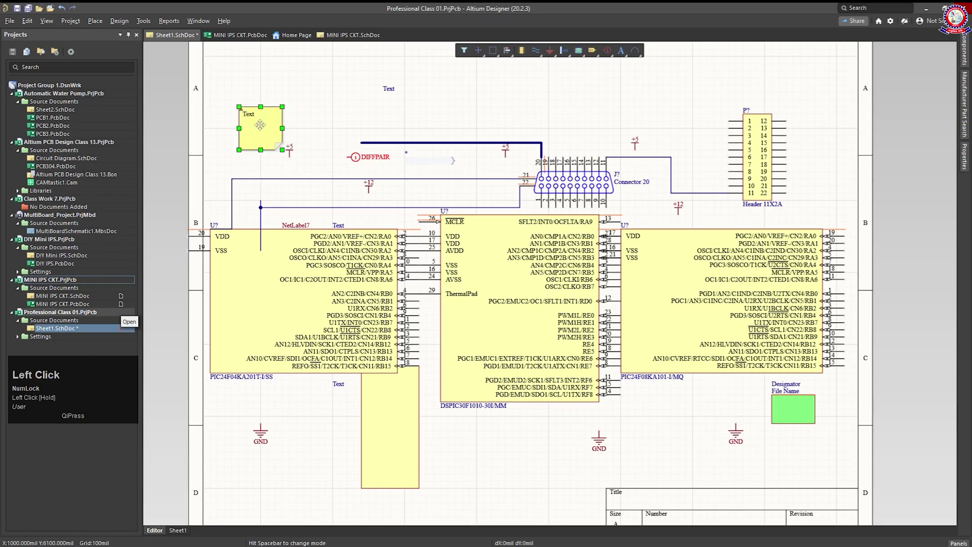
{"action": "key", "text": "Right"}
{"action": "key", "text": "Right"}
{"action": "key", "text": "Right"}
{"action": "key", "text": "Right"}
{"action": "key", "text": "Right"}
{"action": "key", "text": "Right"}
{"action": "key", "text": "Right"}
{"action": "key", "text": "Right"}
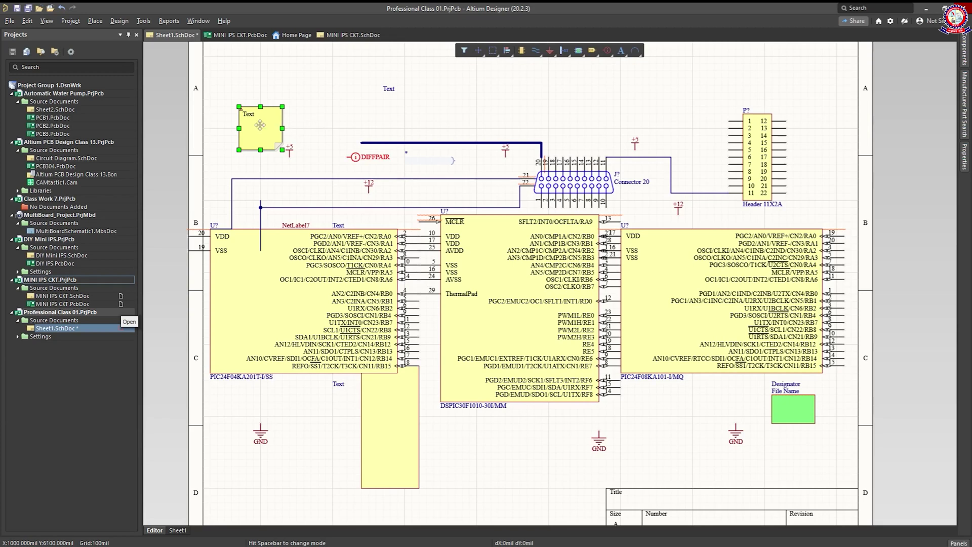
Nudge the selected text note 600 mil to the right in single 100 mil grid steps.
{"action": "key", "text": "ctrl"}
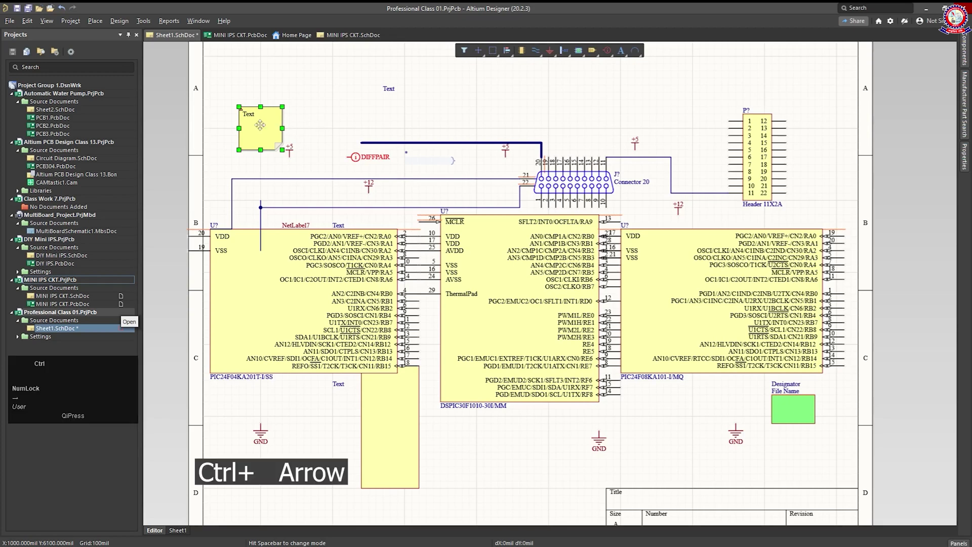
{"action": "key", "text": "ctrl+Right"}
{"action": "key", "text": "ctrl+Right"}
{"action": "key", "text": "ctrl+Right"}
{"action": "key", "text": "ctrl+Right"}
{"action": "key", "text": "ctrl+Right"}
{"action": "key", "text": "ctrl+Right"}
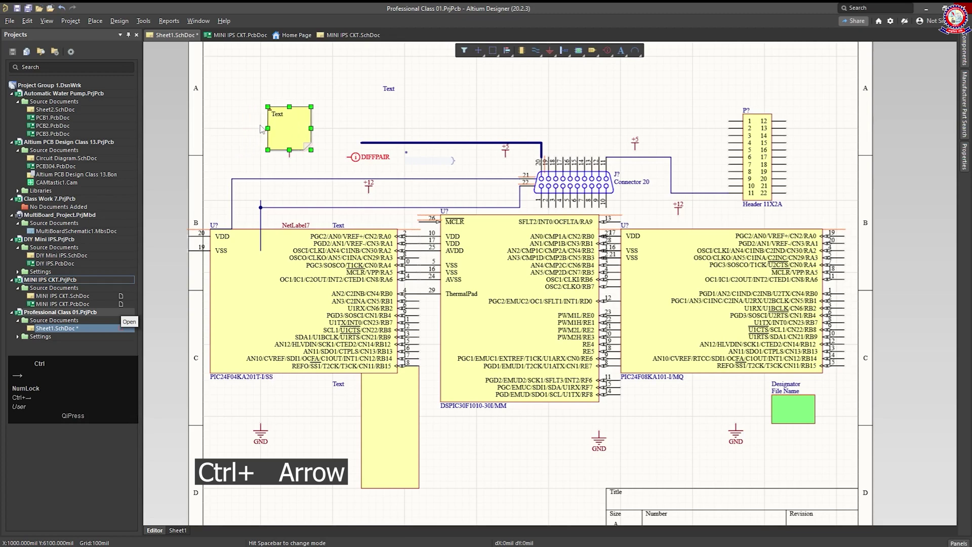
Nudge the text note five grid steps up and four grid steps back down.
{"action": "key", "text": "ctrl+Up"}
{"action": "key", "text": "ctrl+Up"}
{"action": "key", "text": "ctrl+Up"}
{"action": "key", "text": "ctrl+Up"}
{"action": "key", "text": "ctrl+Up"}
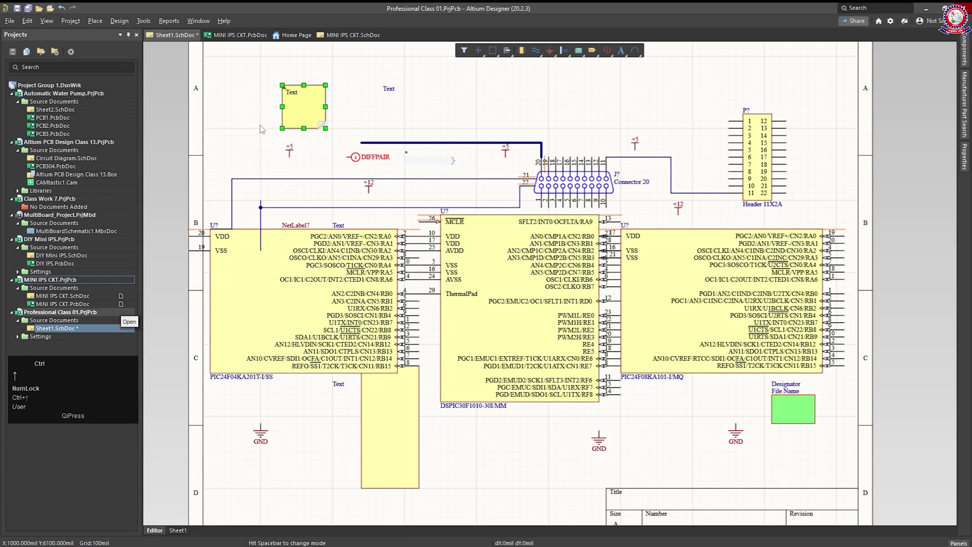
{"action": "key", "text": "ctrl+Down"}
{"action": "key", "text": "ctrl+Down"}
{"action": "key", "text": "ctrl+Down"}
{"action": "key", "text": "ctrl+Down"}
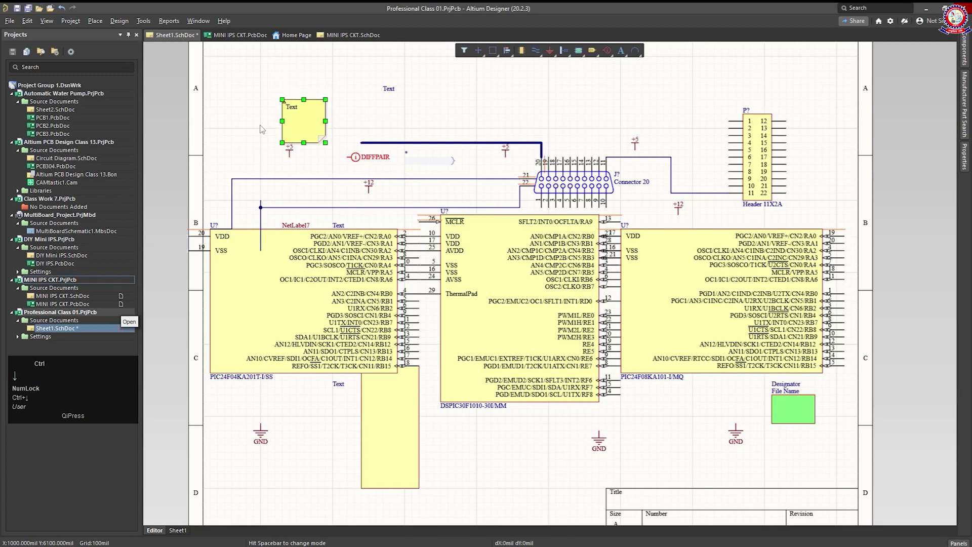
Nudge the text note 400 mil to the left in single grid steps.
{"action": "key", "text": "ctrl+Left"}
{"action": "key", "text": "ctrl+Left"}
{"action": "key", "text": "ctrl+Left"}
{"action": "key", "text": "ctrl+Left"}
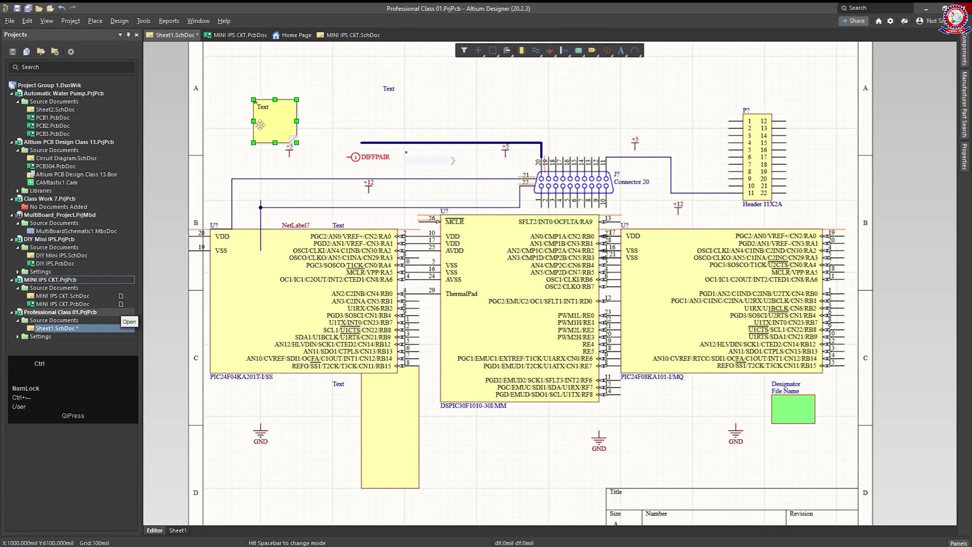
Shift the text note around in small loops of single grid steps, ending 200 mil higher and 100 mil further right.
{"action": "key", "text": "ctrl"}
{"action": "key", "text": "ctrl+Up"}
{"action": "key", "text": "ctrl+Right"}
{"action": "key", "text": "ctrl+Right"}
{"action": "key", "text": "ctrl+Down"}
{"action": "key", "text": "ctrl+Left"}
{"action": "key", "text": "ctrl+Up"}
{"action": "key", "text": "ctrl+Right"}
{"action": "key", "text": "ctrl+Down"}
{"action": "key", "text": "ctrl+Left"}
{"action": "key", "text": "ctrl+Up"}
{"action": "key", "text": "ctrl+Right"}
{"action": "key", "text": "ctrl+Up"}
{"action": "key", "text": "ctrl+Left"}
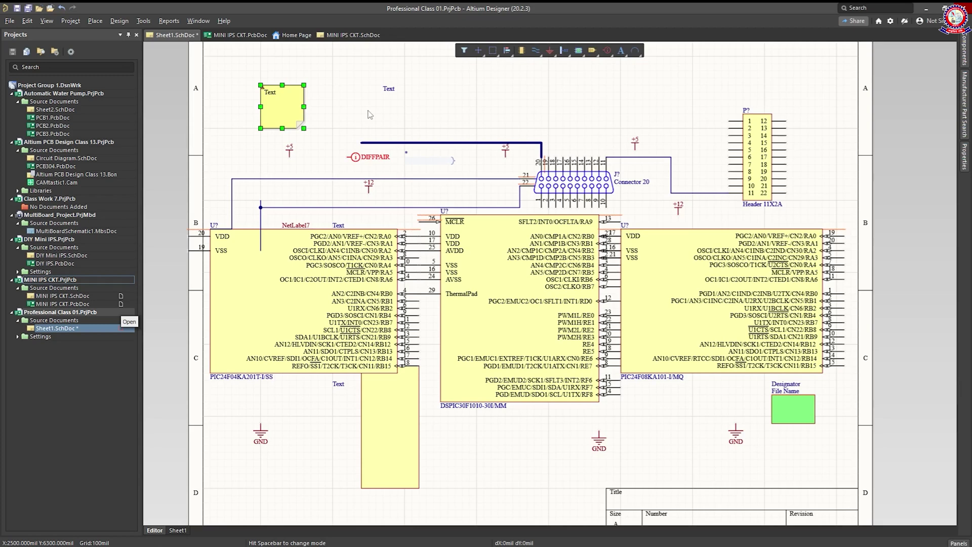
Jump the text note ten grid steps (1000 mil) to the right, toward the blue Text label.
{"action": "scroll", "coordinate": [370, 115], "scroll_direction": "up", "scroll_amount": 6, "text": "ctrl"}
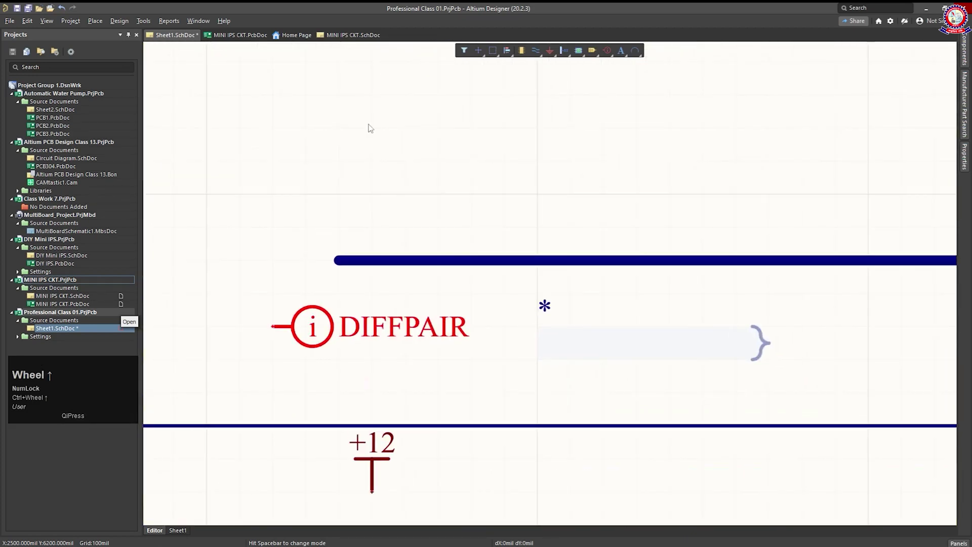
{"action": "scroll", "coordinate": [372, 139], "scroll_direction": "up", "scroll_amount": 4}
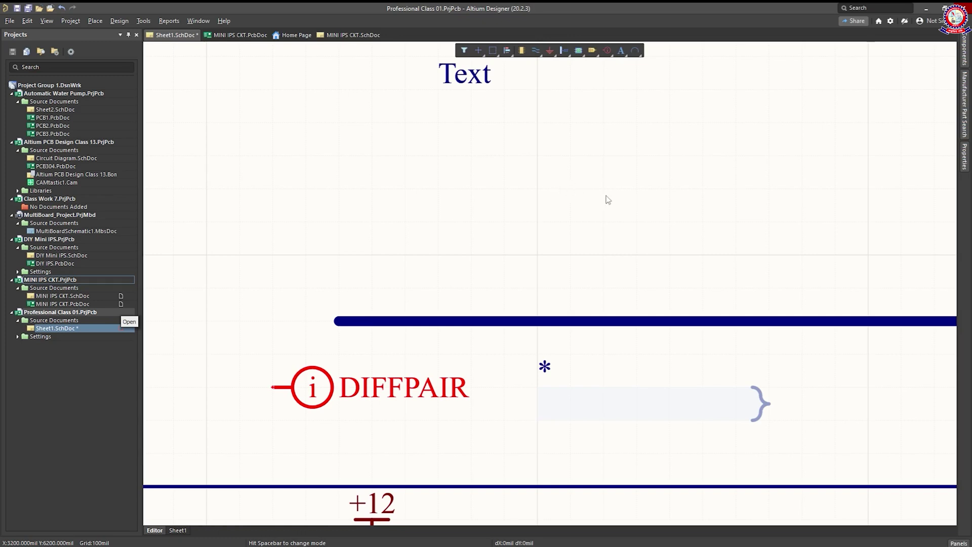
{"action": "scroll", "coordinate": [607, 199], "scroll_direction": "down", "scroll_amount": 2}
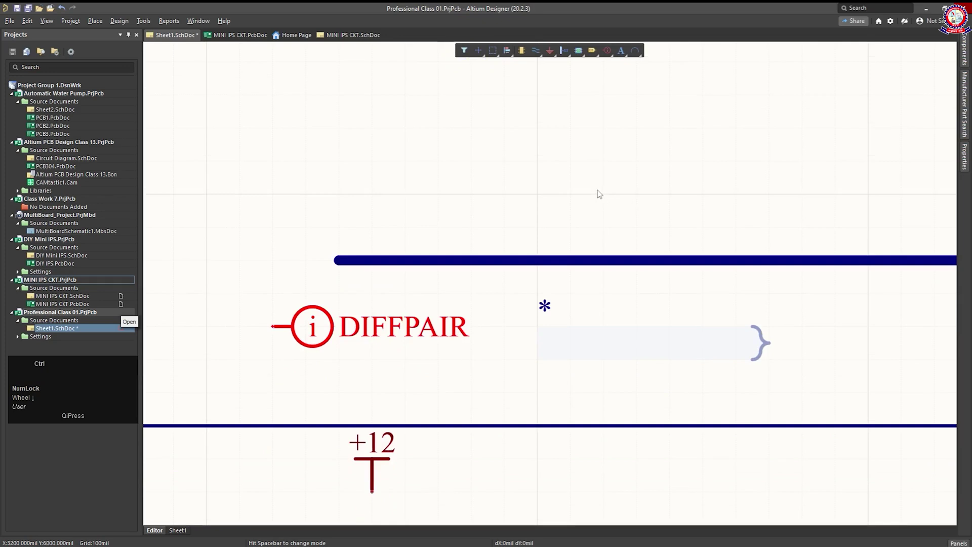
{"action": "scroll", "coordinate": [599, 193], "scroll_direction": "down", "scroll_amount": 3, "text": "ctrl"}
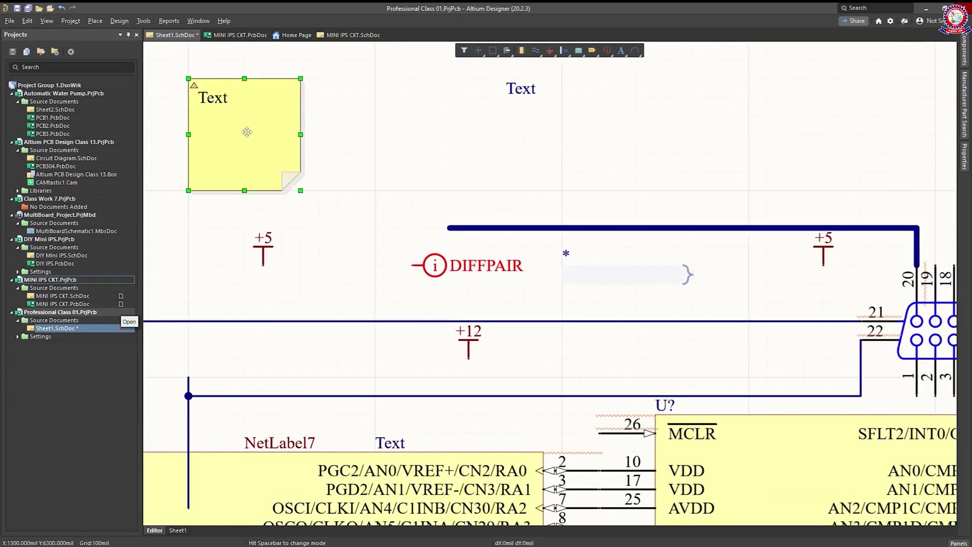
{"action": "key", "text": "shift"}
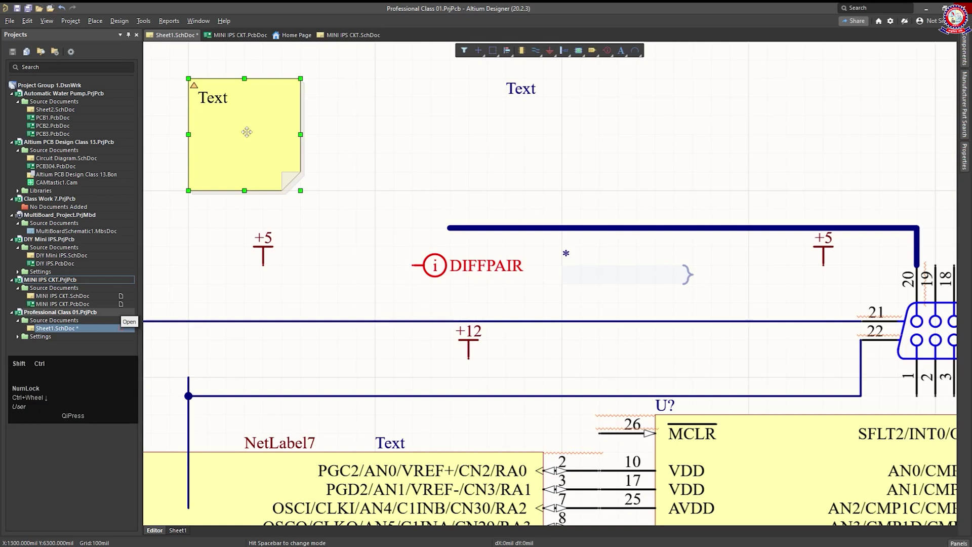
{"action": "key", "text": "ctrl+shift+Right"}
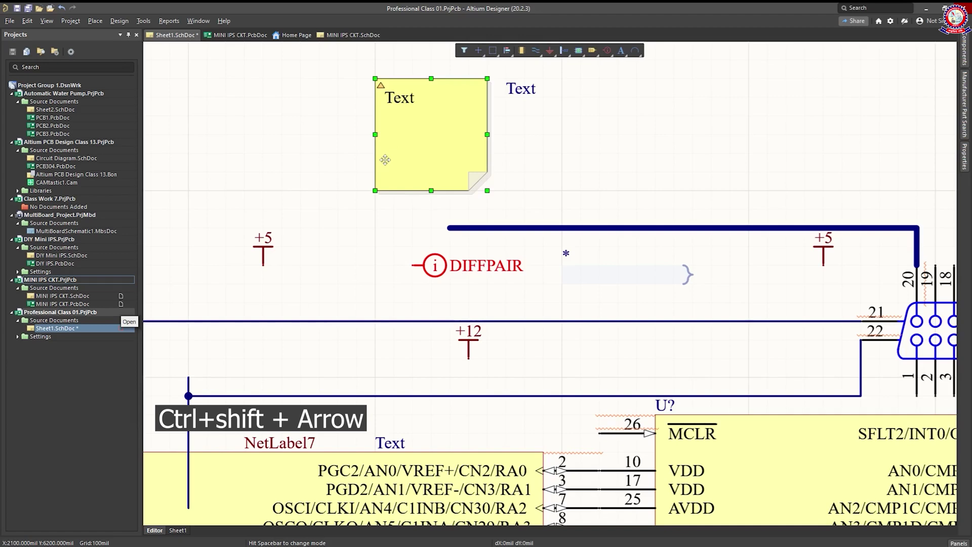
Jump the text note down, up, left and right in ten-grid increments, ending just right of the blue Text label.
{"action": "key", "text": "ctrl+shift+Down"}
{"action": "key", "text": "ctrl+shift+Up"}
{"action": "key", "text": "ctrl+shift+Left"}
{"action": "key", "text": "ctrl+shift+Right"}
{"action": "key", "text": "ctrl+shift+Right"}
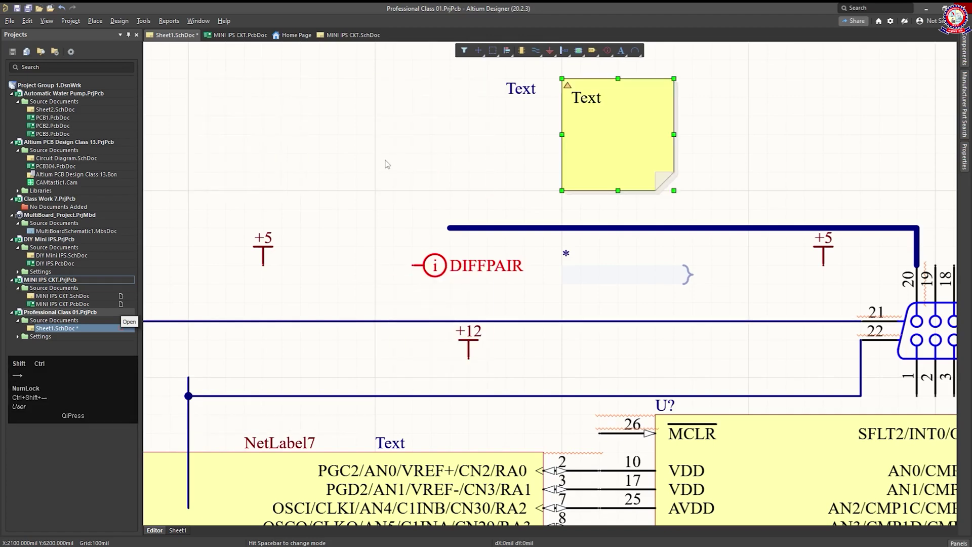
Jump the text note two ten-grid increments right and three back left, ending just left of the blue Text label.
{"action": "key", "text": "ctrl+shift+Right"}
{"action": "key", "text": "ctrl+shift+Right"}
{"action": "key", "text": "ctrl+shift+Left"}
{"action": "key", "text": "ctrl+shift+Left"}
{"action": "key", "text": "ctrl+shift+Left"}
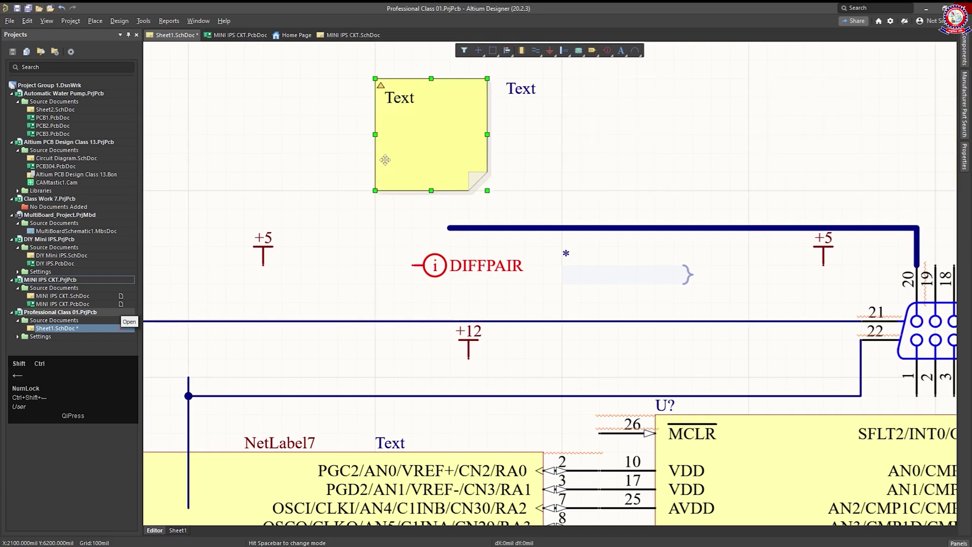
Circle the text note in ten-grid jumps through all four directions, ending 1000 mil further left at the same height.
{"action": "key", "text": "ctrl+shift+Left"}
{"action": "key", "text": "ctrl+shift+Down"}
{"action": "key", "text": "ctrl+shift+Down"}
{"action": "key", "text": "ctrl+shift+Right"}
{"action": "key", "text": "ctrl+shift+Up"}
{"action": "key", "text": "ctrl+shift+Up"}
{"action": "key", "text": "ctrl+shift+Left"}
{"action": "key", "text": "ctrl+shift+Down"}
{"action": "key", "text": "ctrl+shift+Up"}
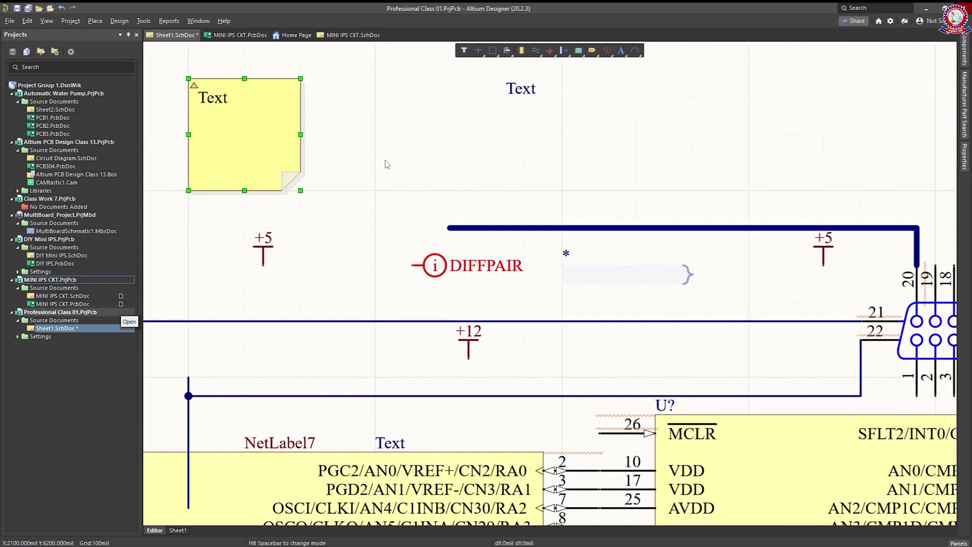
Move the text note rightward in ten-grid jumps past the blue Text label.
{"action": "key", "text": "ctrl+shift"}
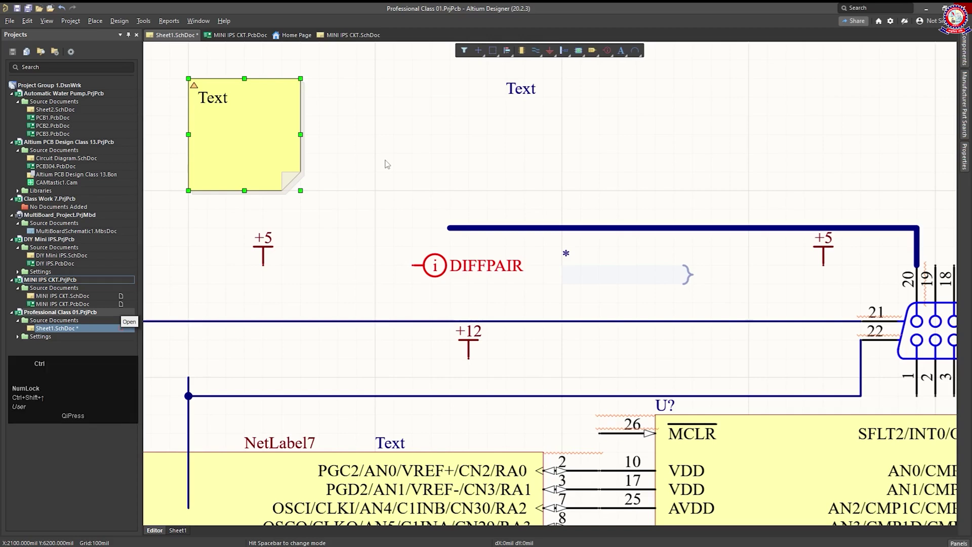
{"action": "key", "text": "ctrl+shift+Right"}
{"action": "key", "text": "ctrl+shift+Right"}
{"action": "key", "text": "ctrl+shift+Right"}
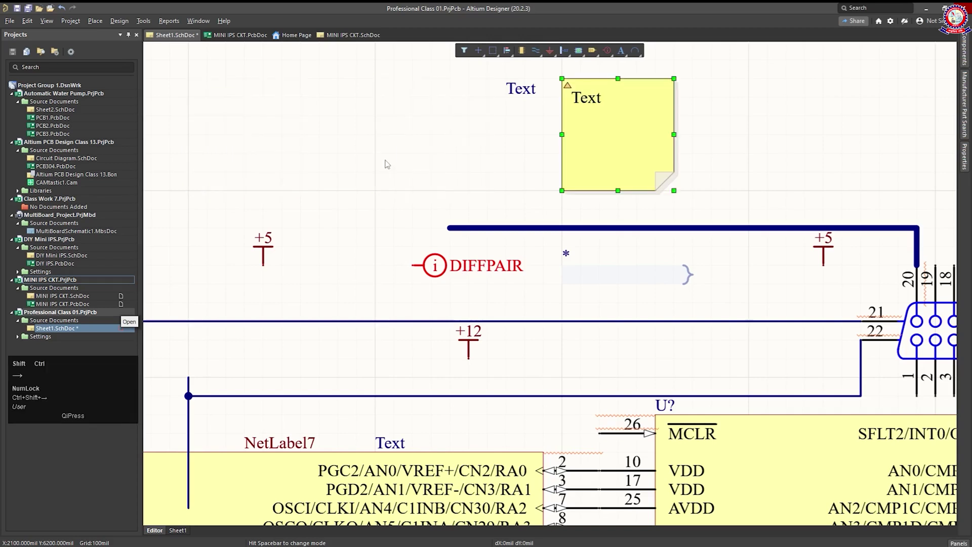